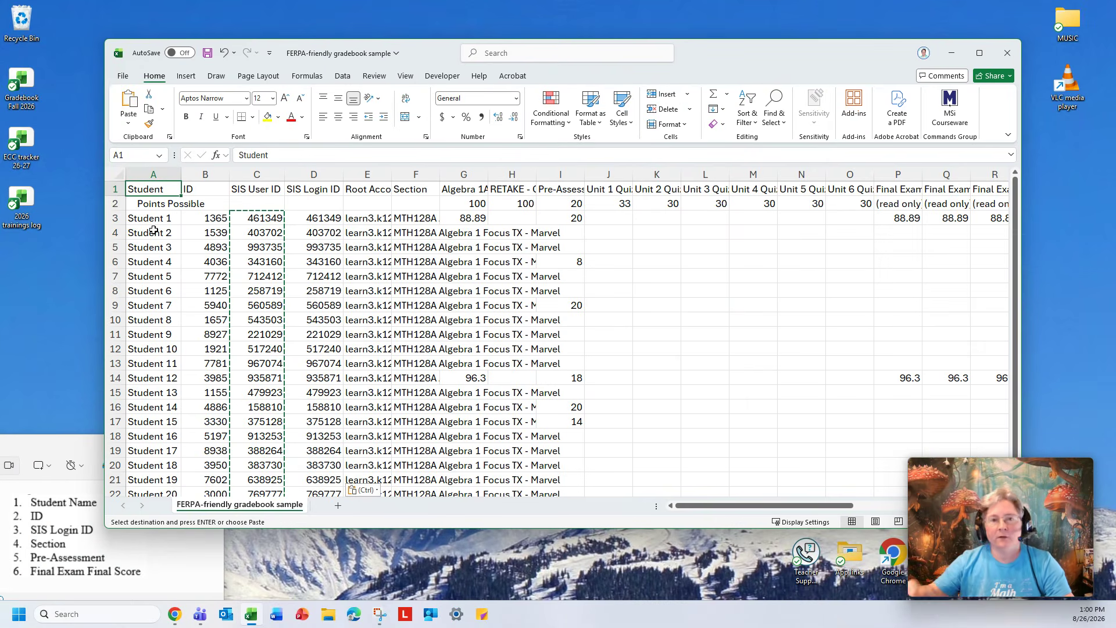
Inspect the student rows and the ID formula, then select the first header cell.
{"action": "left_click", "coordinate": [153, 216]}
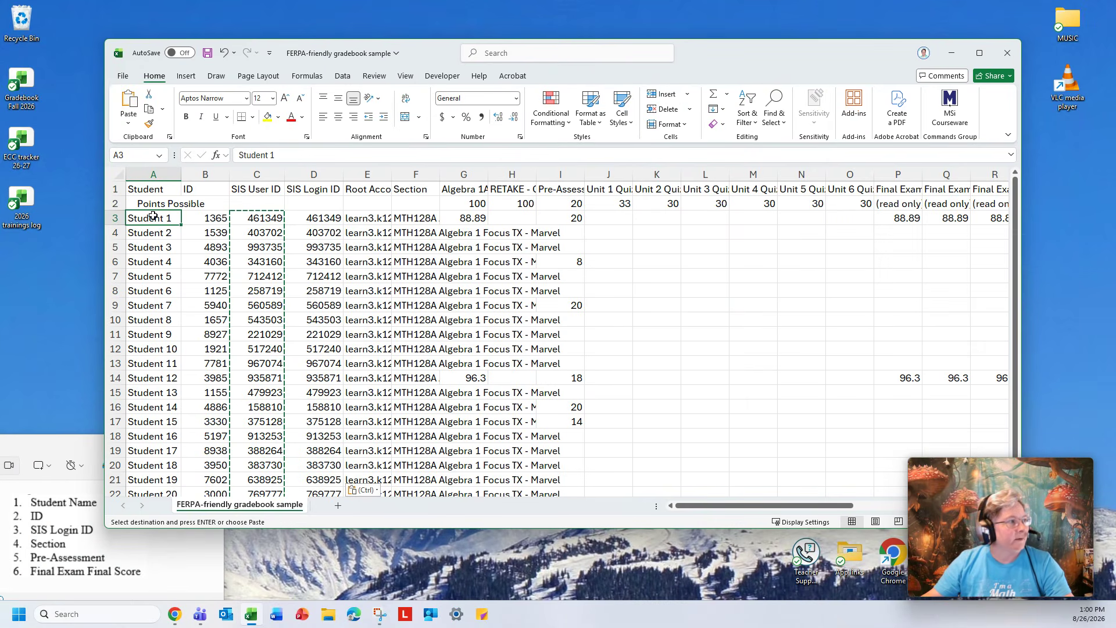
{"action": "left_click", "coordinate": [155, 190]}
{"action": "key", "text": "Escape"}
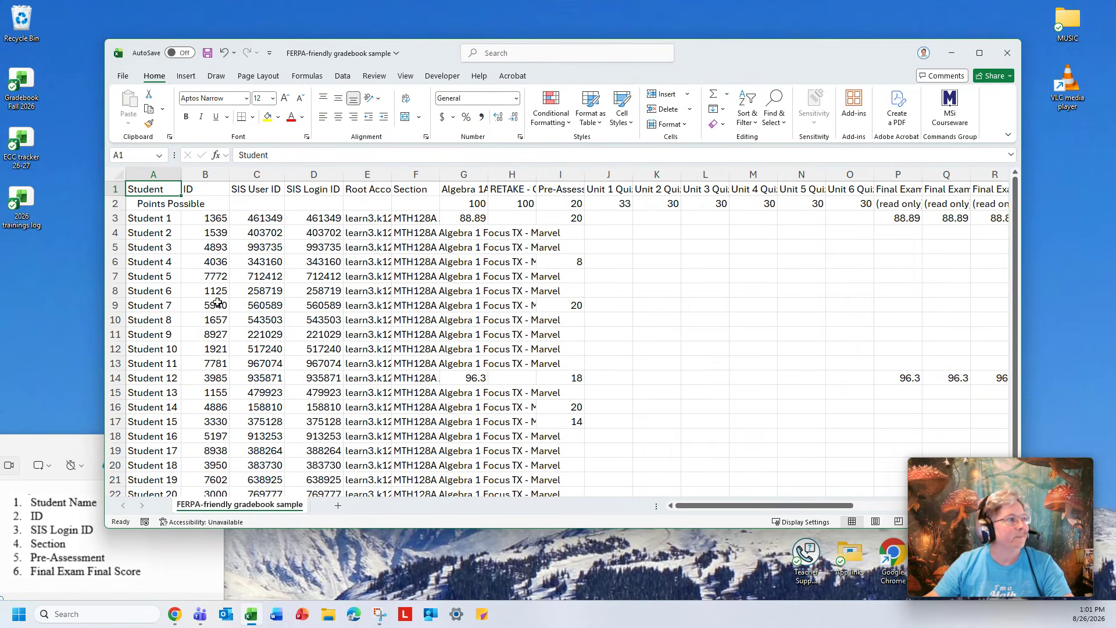
{"action": "left_click", "coordinate": [209, 216]}
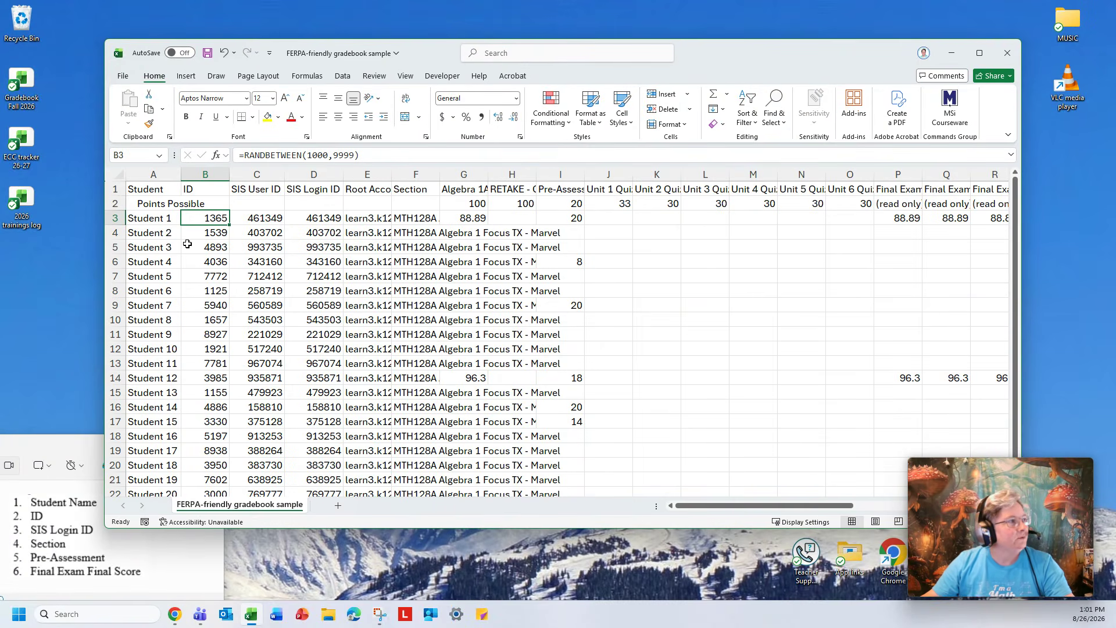
{"action": "left_click", "coordinate": [149, 189]}
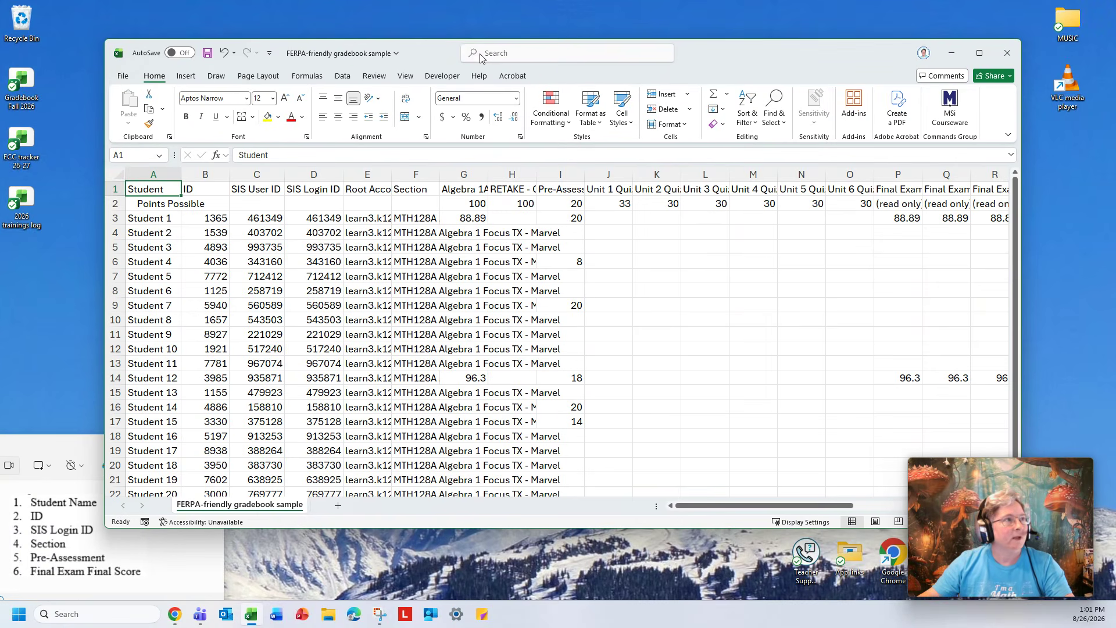
Open Record Macro, name the macro delete me, store it in the Personal Macro Workbook, and try to confirm.
{"action": "left_click", "coordinate": [441, 76]}
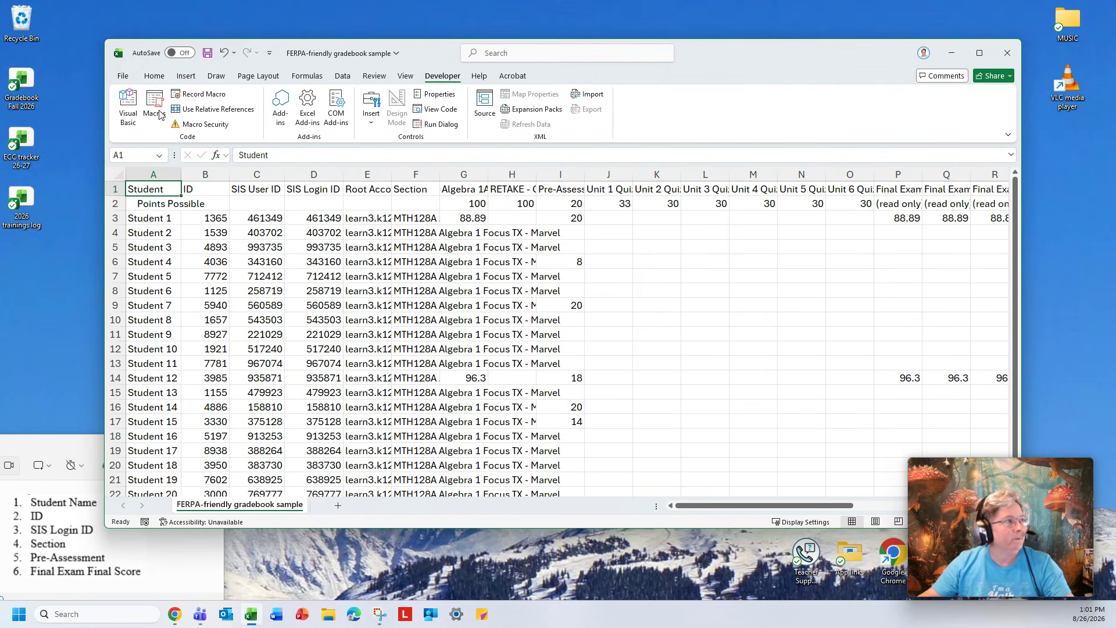
{"action": "left_click", "coordinate": [205, 96]}
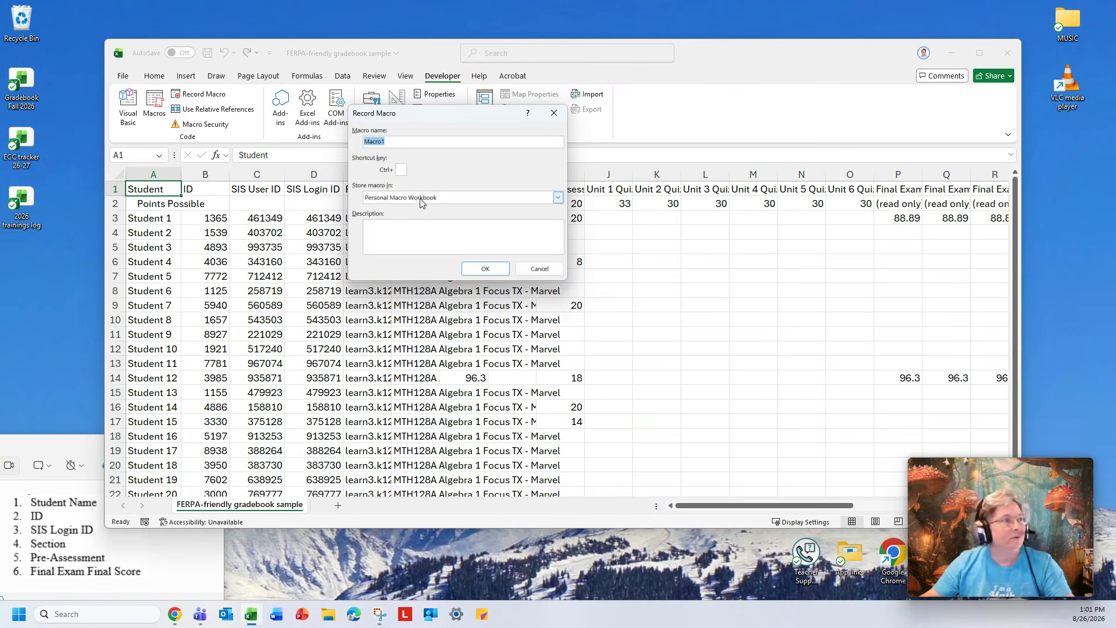
{"action": "type", "text": "delete me"}
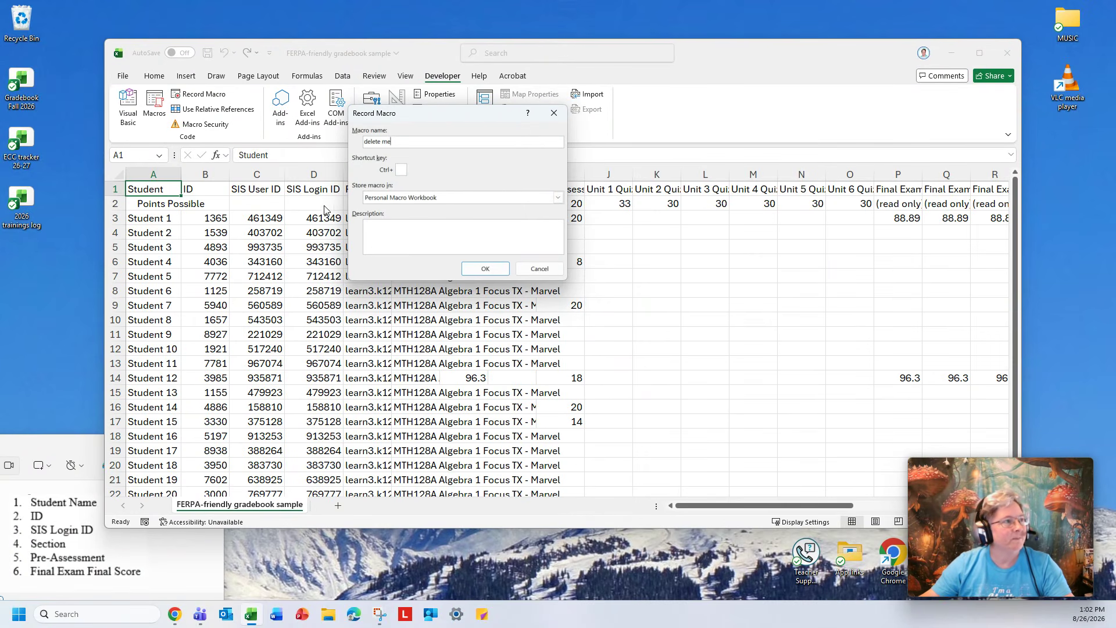
{"action": "left_click", "coordinate": [452, 199]}
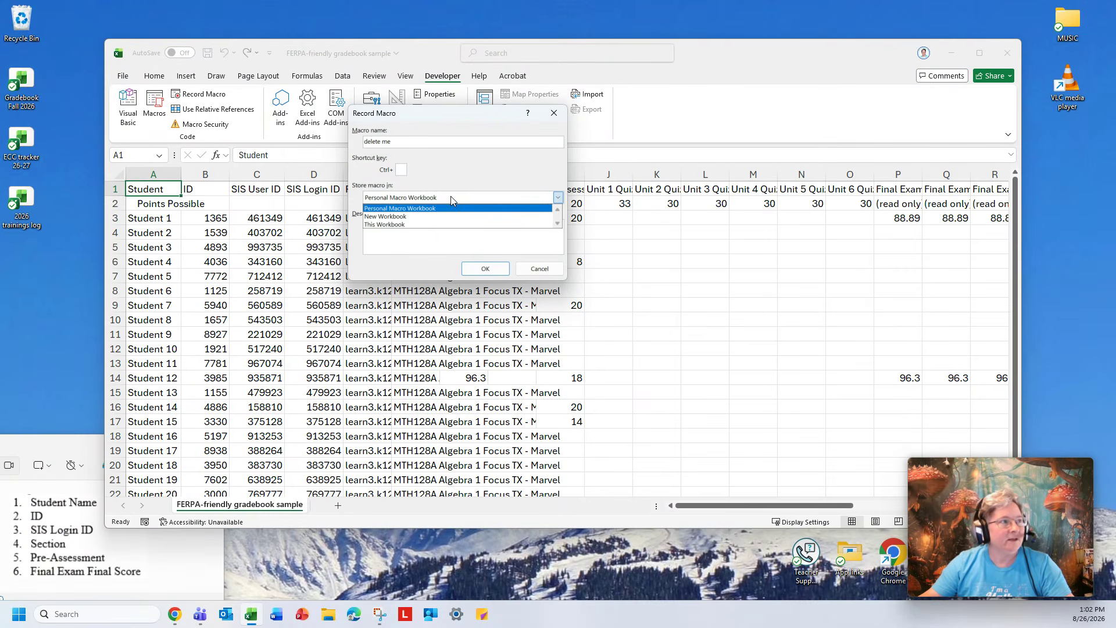
{"action": "left_click", "coordinate": [449, 169]}
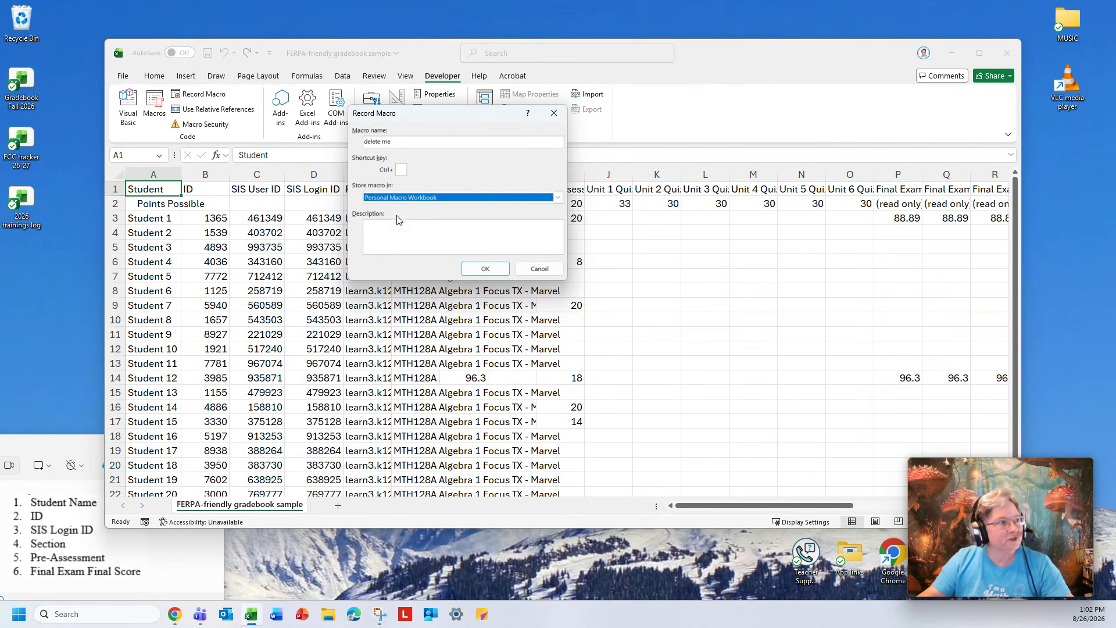
{"action": "left_click", "coordinate": [482, 270]}
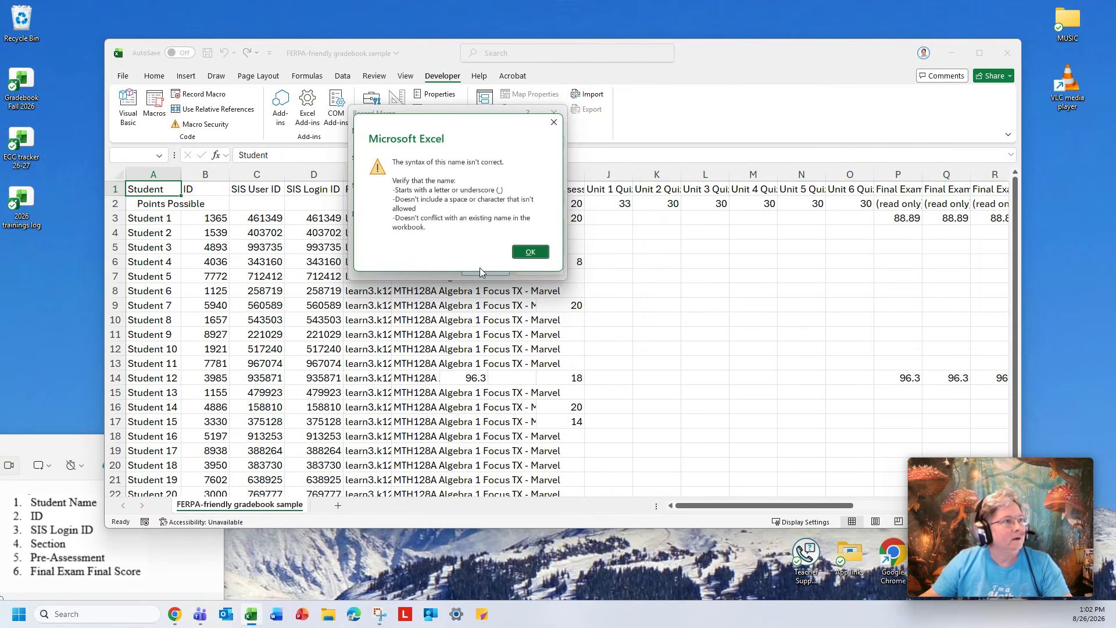
{"action": "left_click", "coordinate": [531, 251]}
Remove the space so the macro is named deleteme and start recording.
{"action": "double_click", "coordinate": [383, 142]}
{"action": "left_click", "coordinate": [384, 142]}
{"action": "key", "text": "BackSpace"}
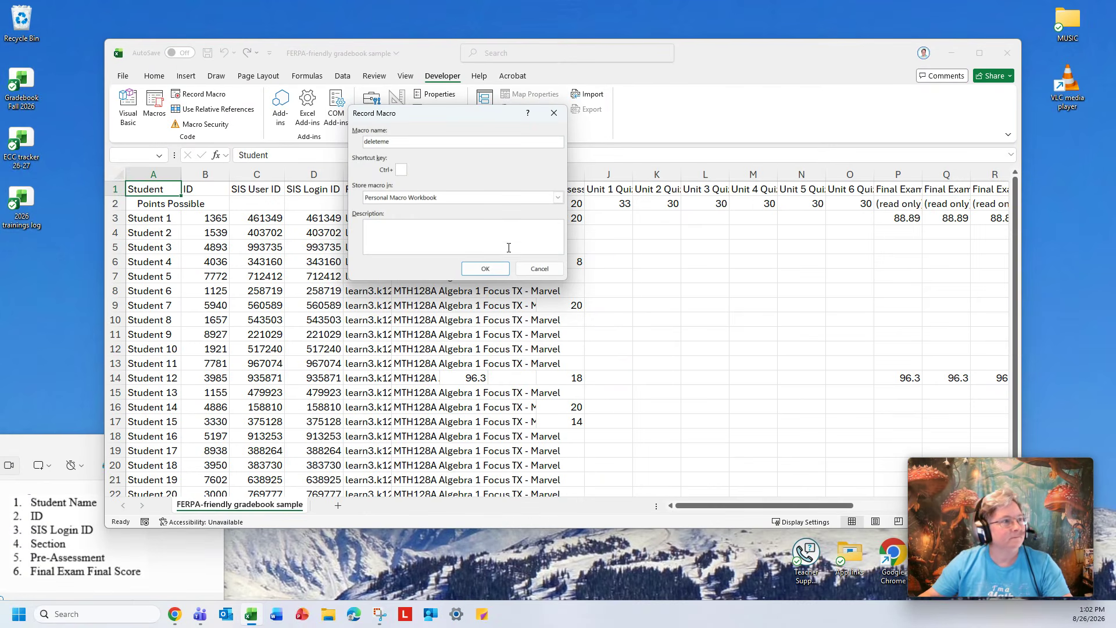
{"action": "left_click", "coordinate": [485, 268]}
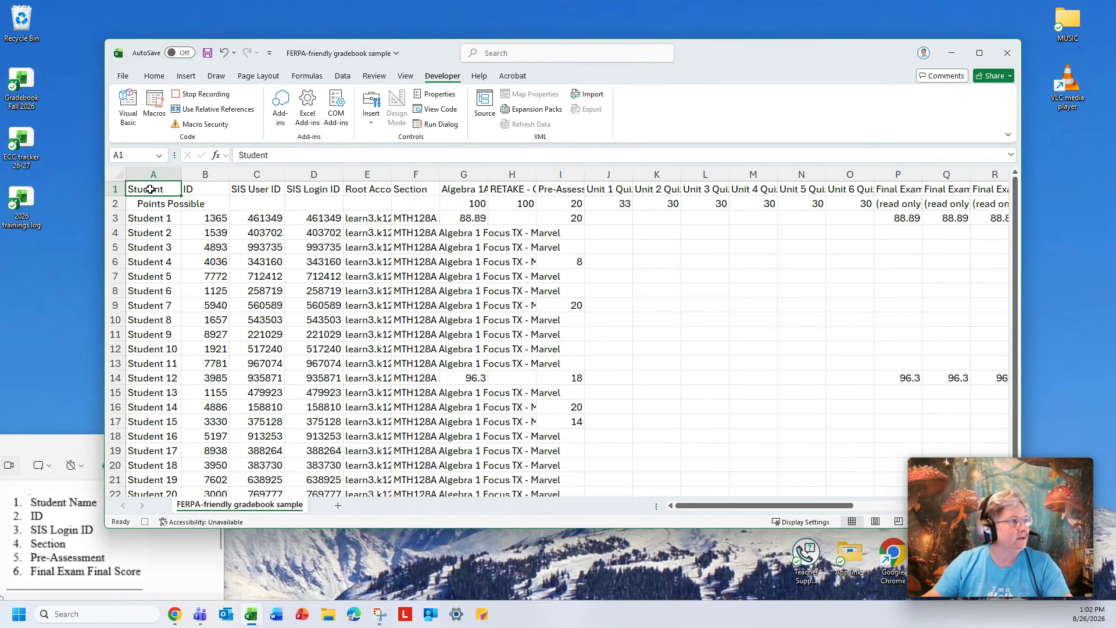
Rename the A1 header from Student to Student Name.
{"action": "double_click", "coordinate": [254, 154]}
{"action": "type", "text": "Student Name"}
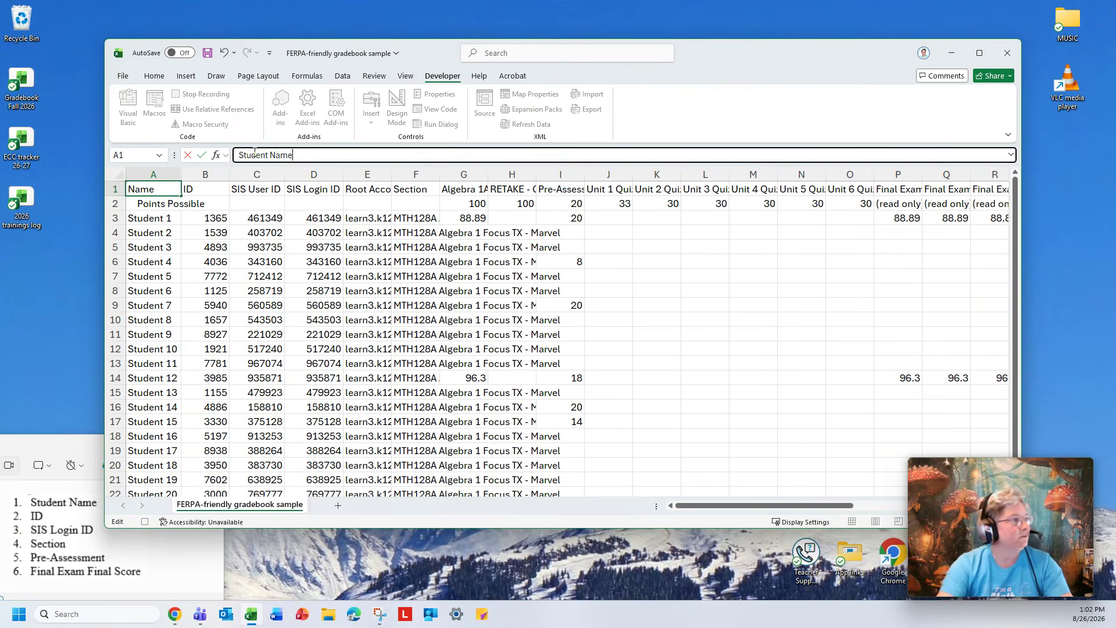
{"action": "key", "text": "Tab"}
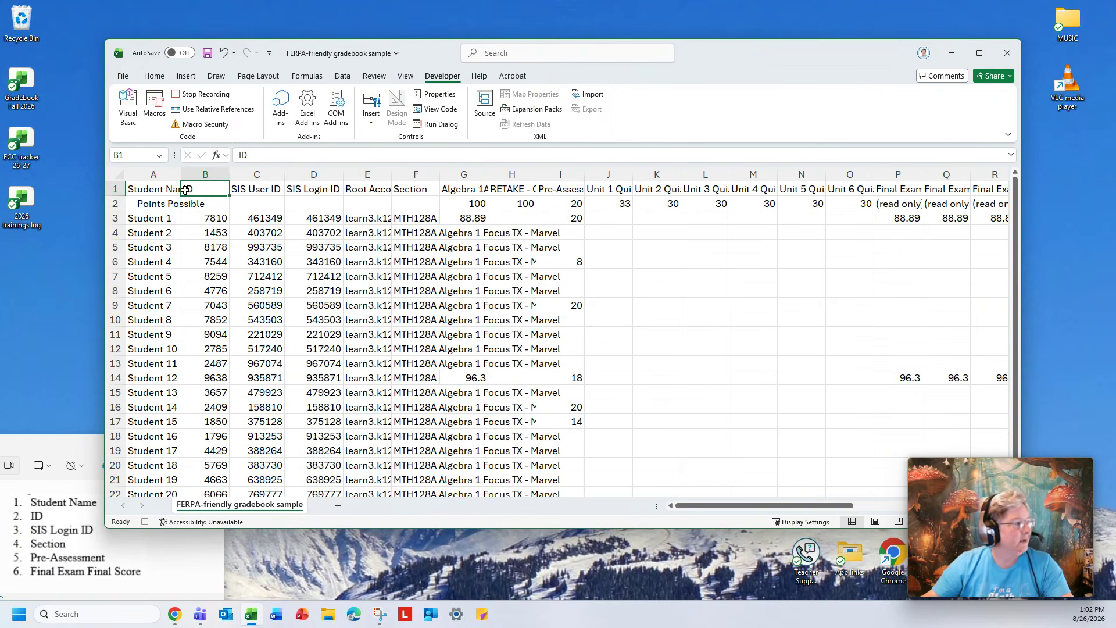
Delete the SIS User ID column.
{"action": "left_click", "coordinate": [266, 189]}
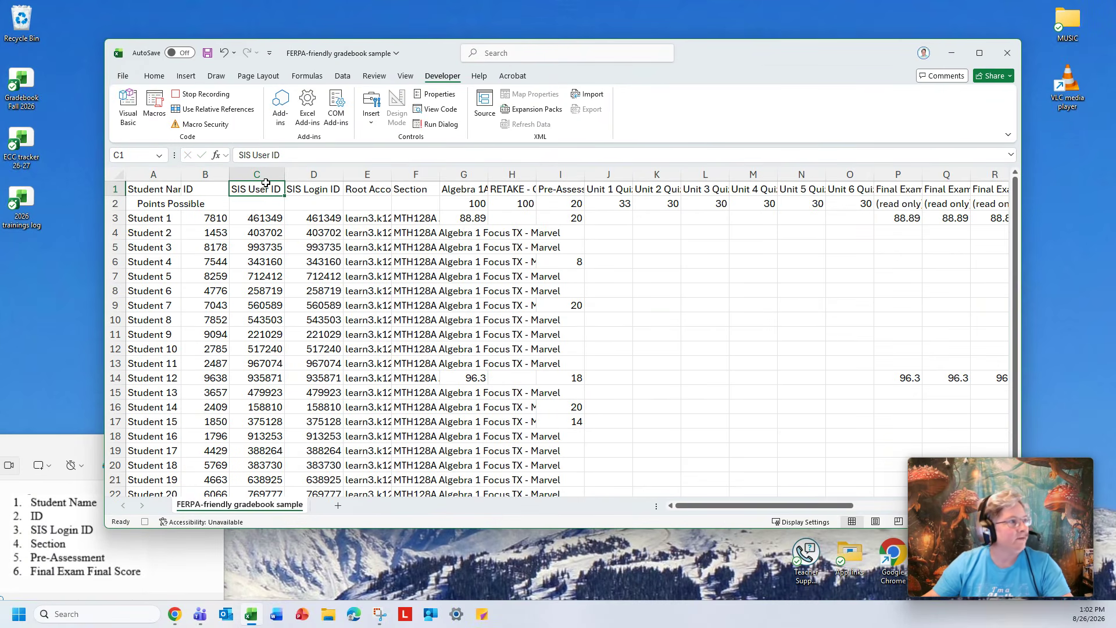
{"action": "left_click", "coordinate": [265, 176]}
{"action": "right_click", "coordinate": [267, 178]}
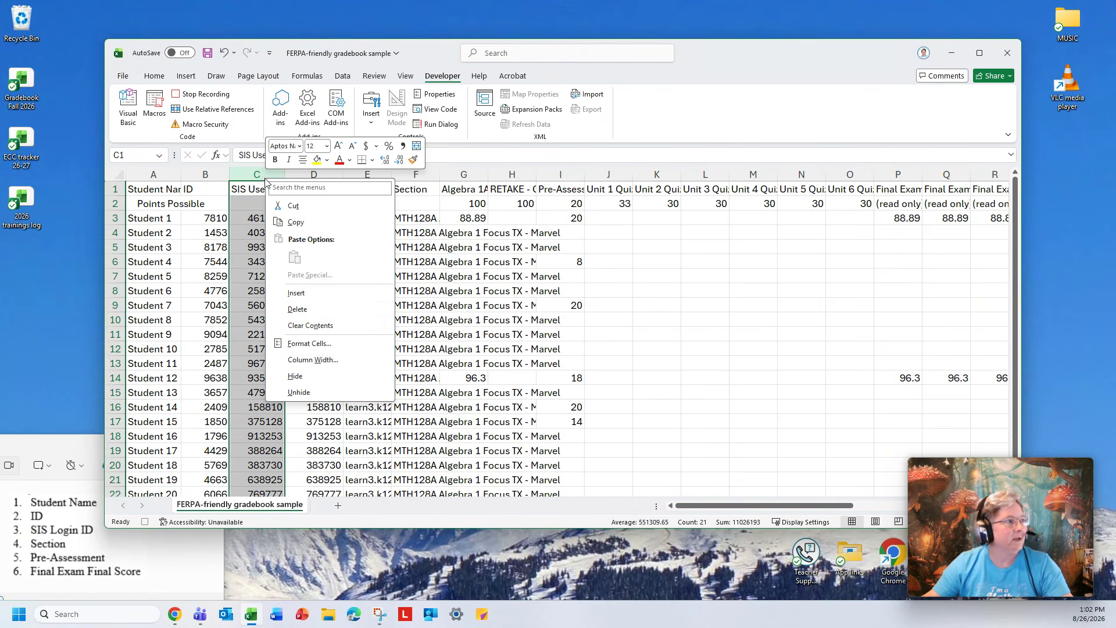
{"action": "left_click", "coordinate": [297, 310]}
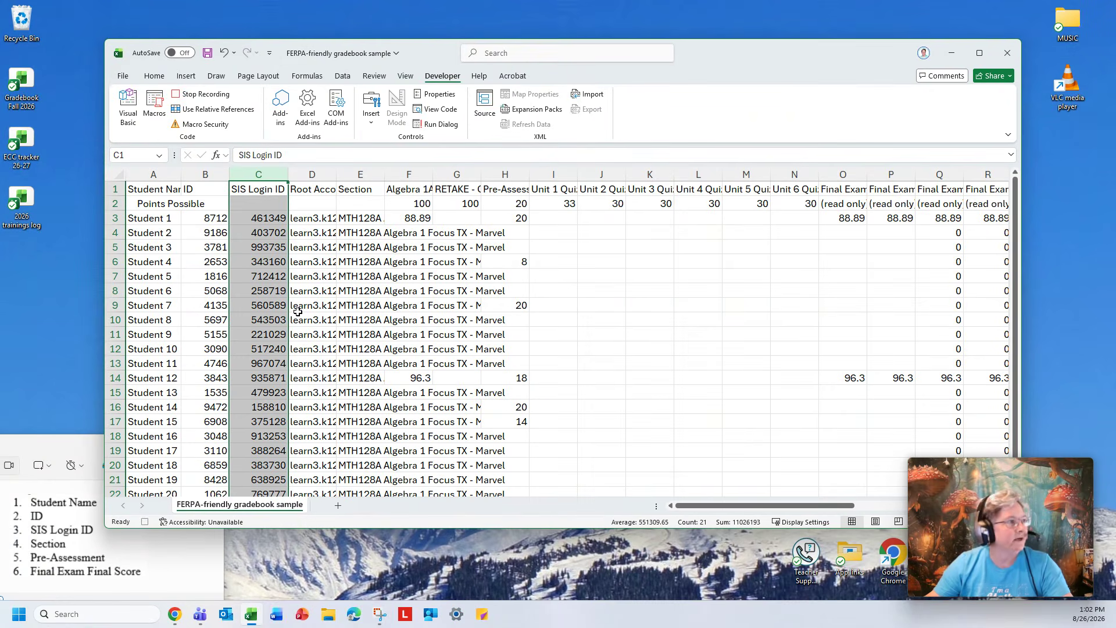
Delete the Root Account column.
{"action": "left_click", "coordinate": [269, 190]}
{"action": "left_click", "coordinate": [311, 174]}
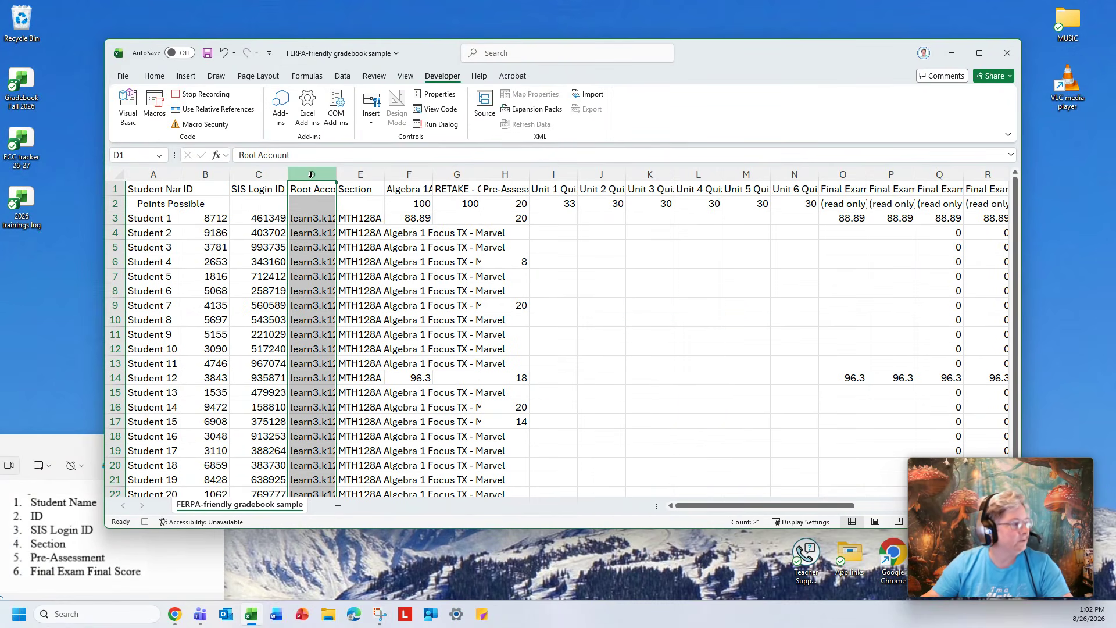
{"action": "right_click", "coordinate": [311, 175]}
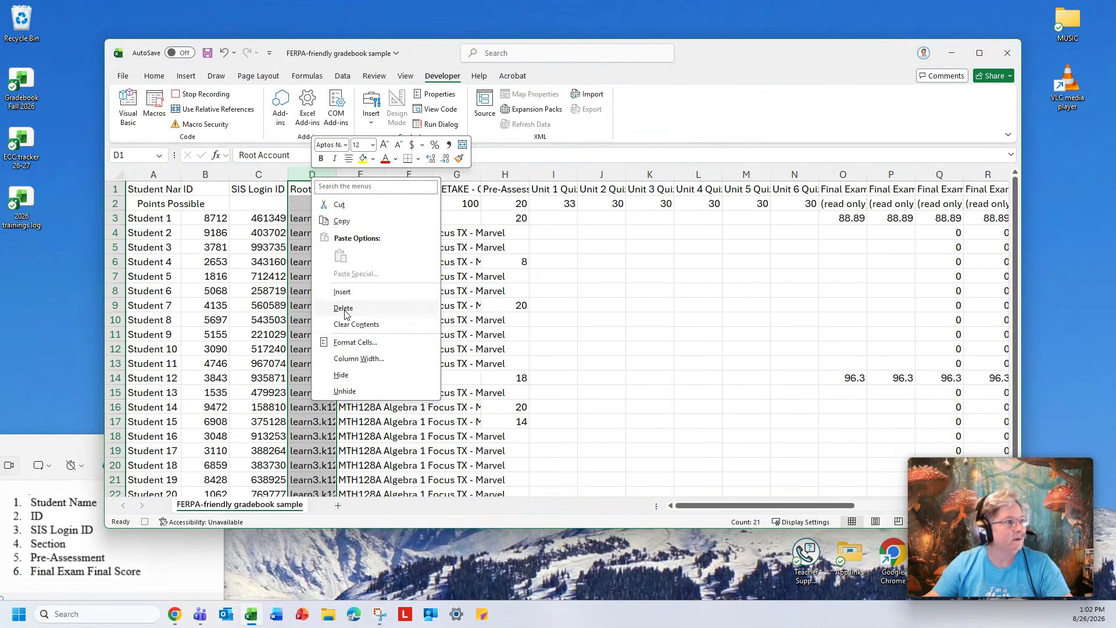
{"action": "left_click", "coordinate": [344, 306]}
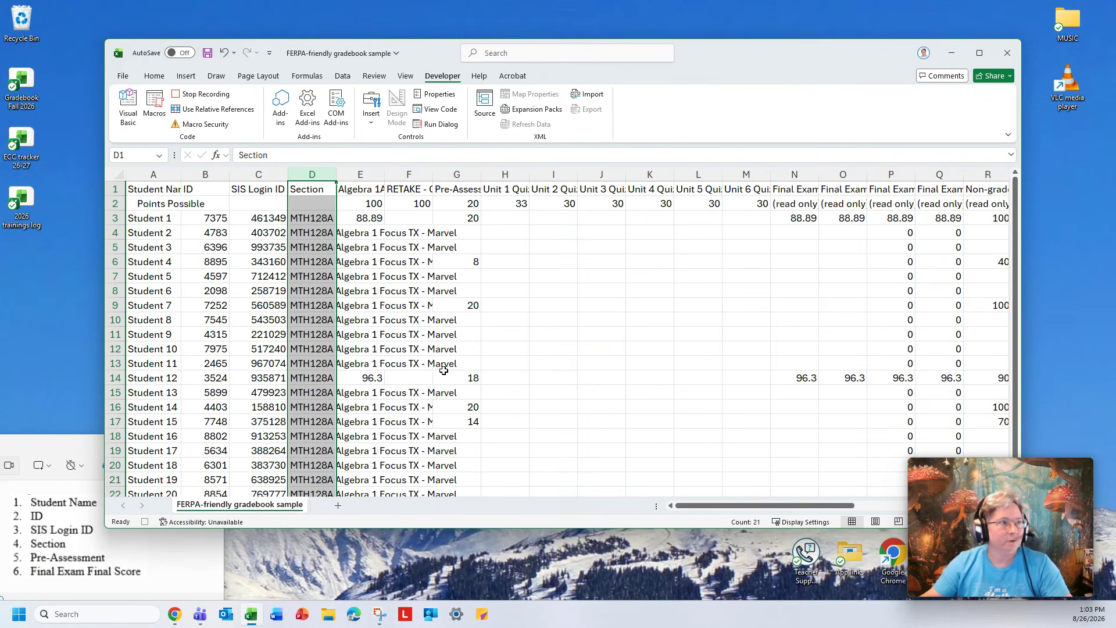
Cut the Pre-Assessment column and paste it over the Algebra 1A Final Exam column.
{"action": "left_click", "coordinate": [458, 187]}
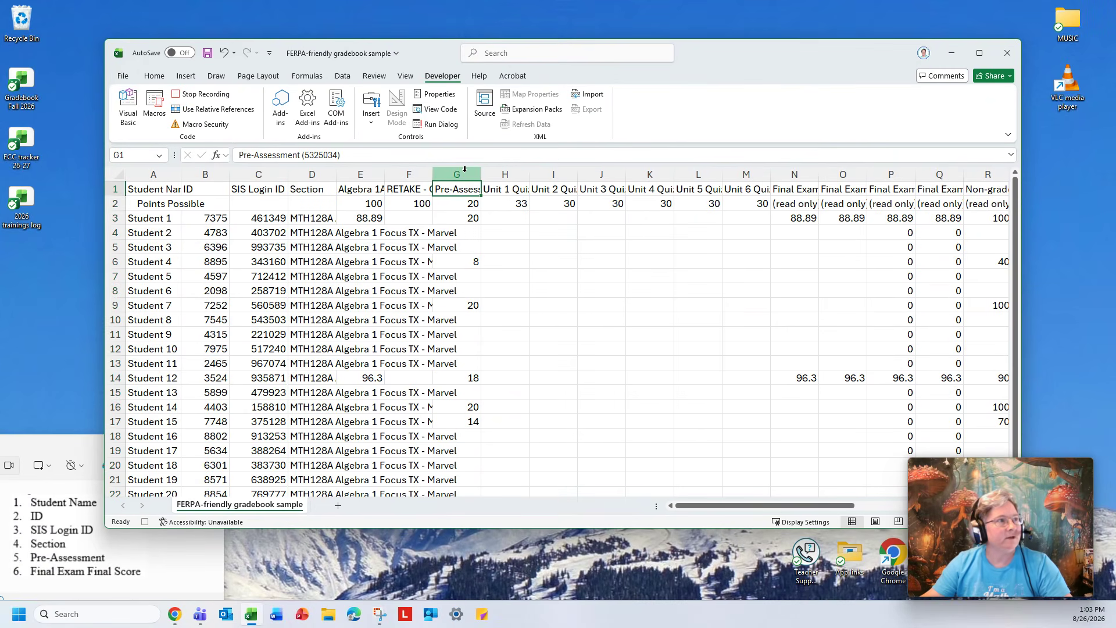
{"action": "left_click", "coordinate": [465, 169]}
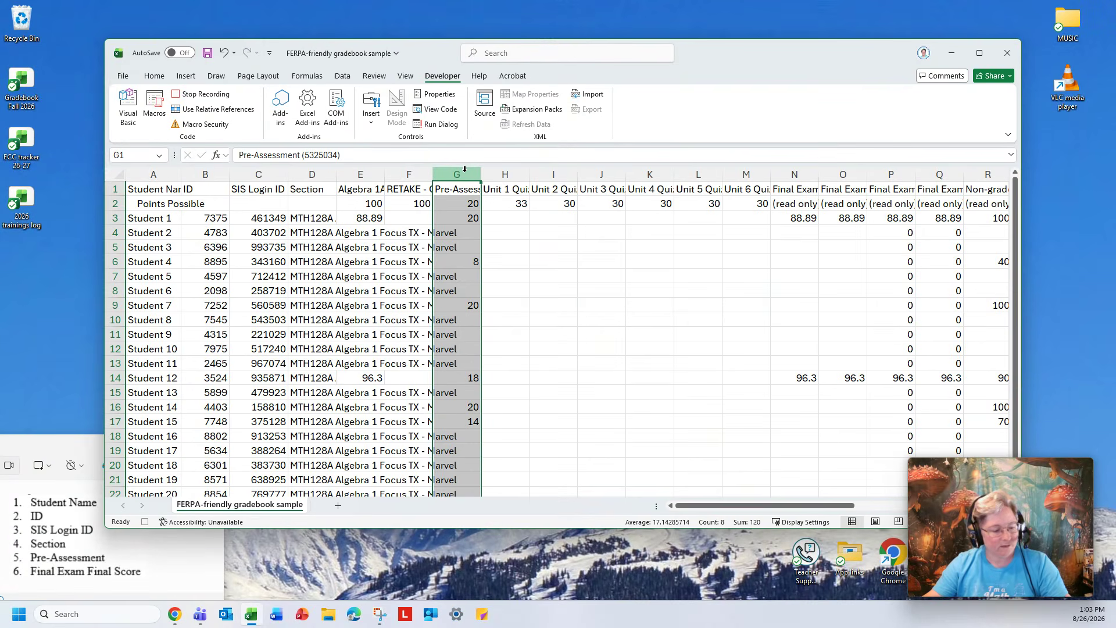
{"action": "key", "text": "ctrl+x"}
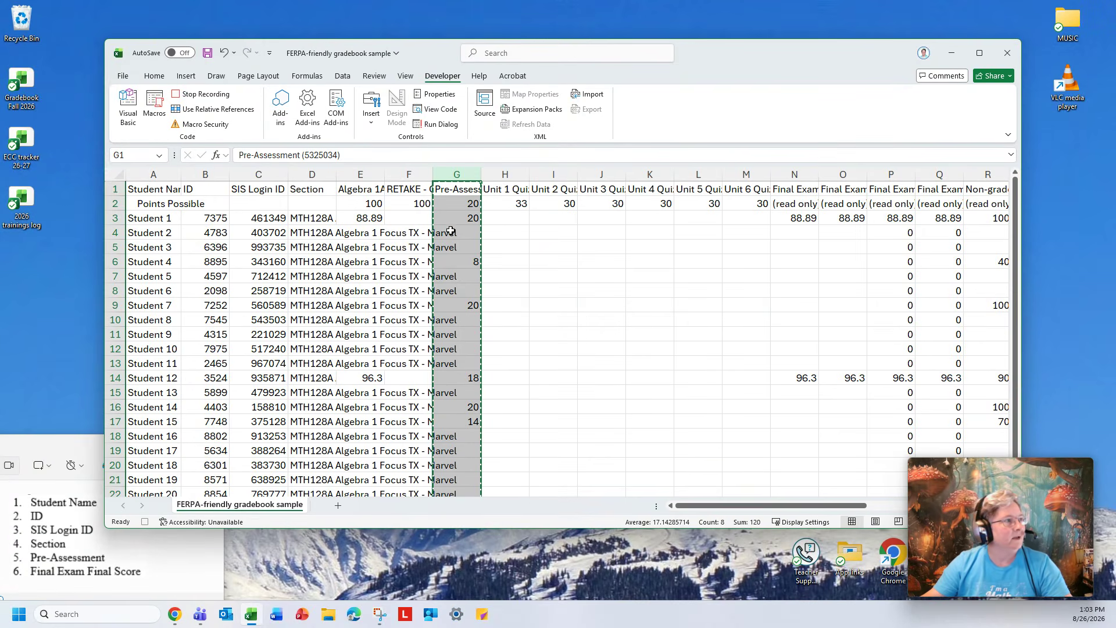
{"action": "left_click", "coordinate": [355, 188]}
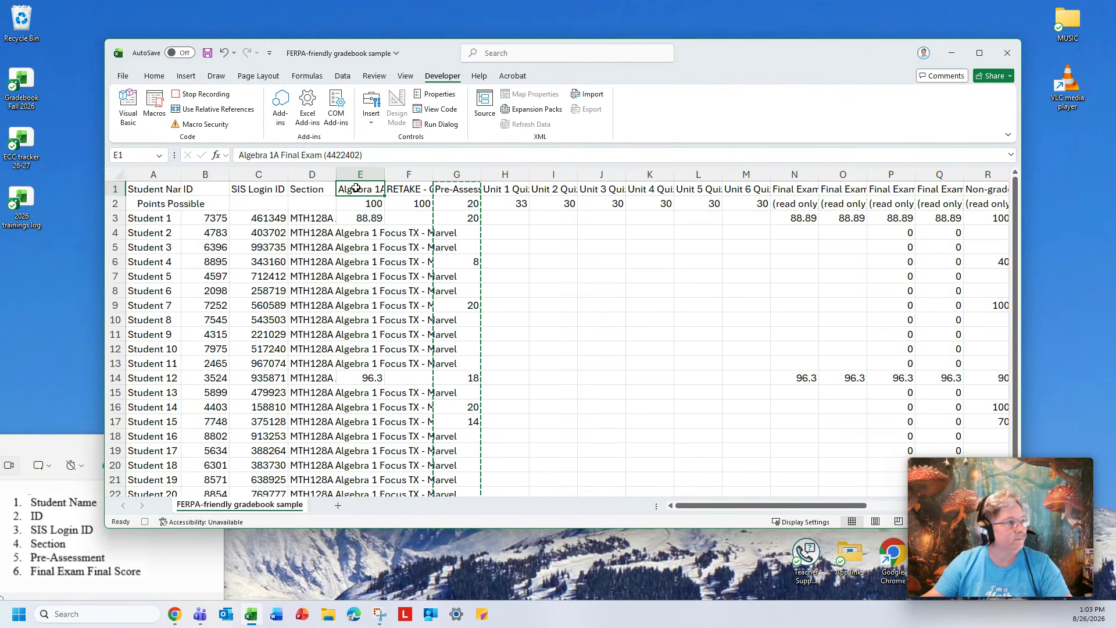
{"action": "left_click", "coordinate": [361, 173]}
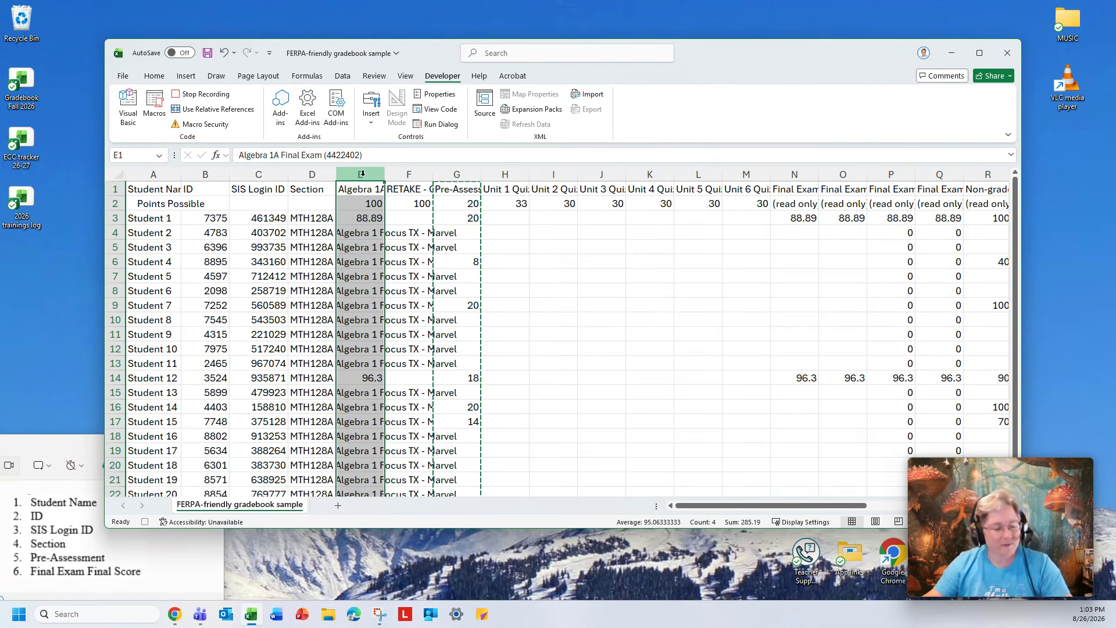
{"action": "key", "text": "ctrl+v"}
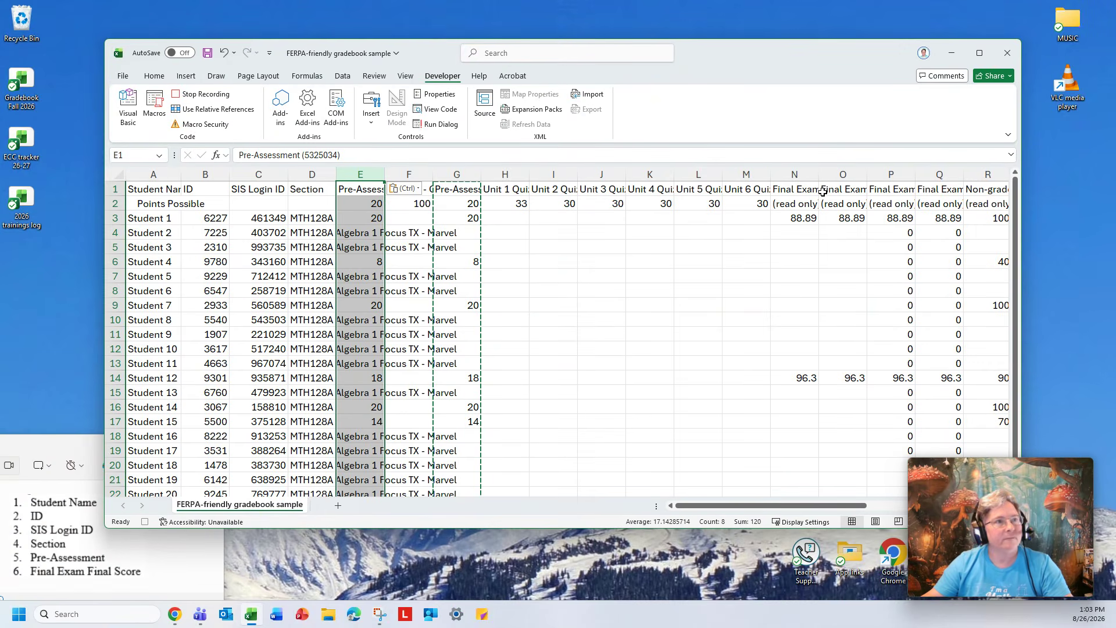
Copy the Final Exam Final Score column and paste it over the RETAKE final exam column.
{"action": "left_click", "coordinate": [798, 187]}
{"action": "left_click", "coordinate": [822, 187]}
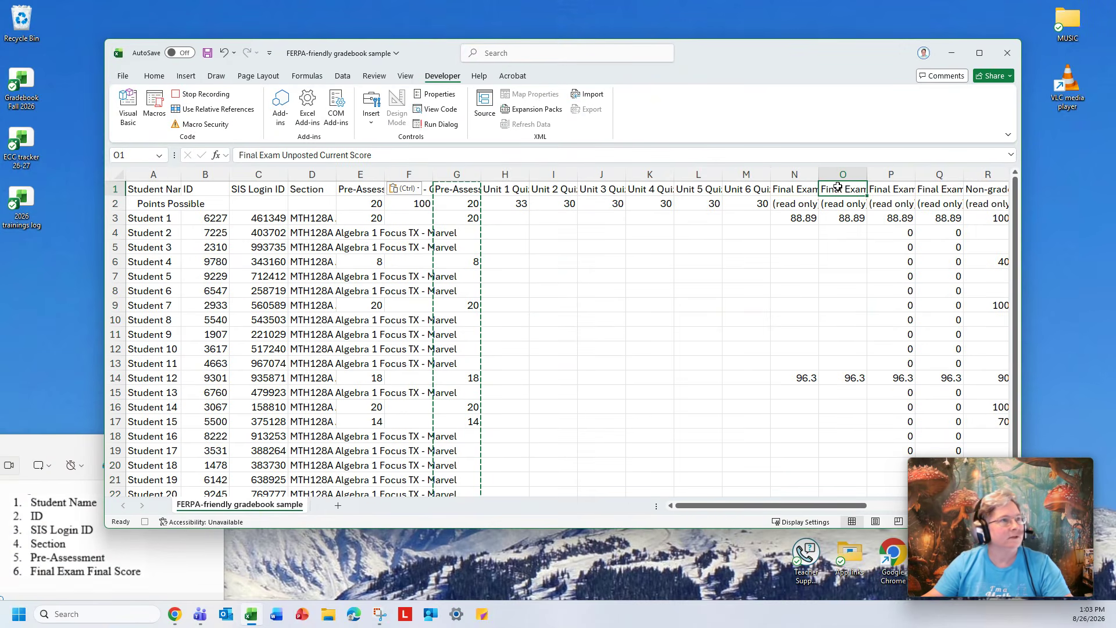
{"action": "left_click", "coordinate": [889, 187]}
{"action": "left_click", "coordinate": [891, 173]}
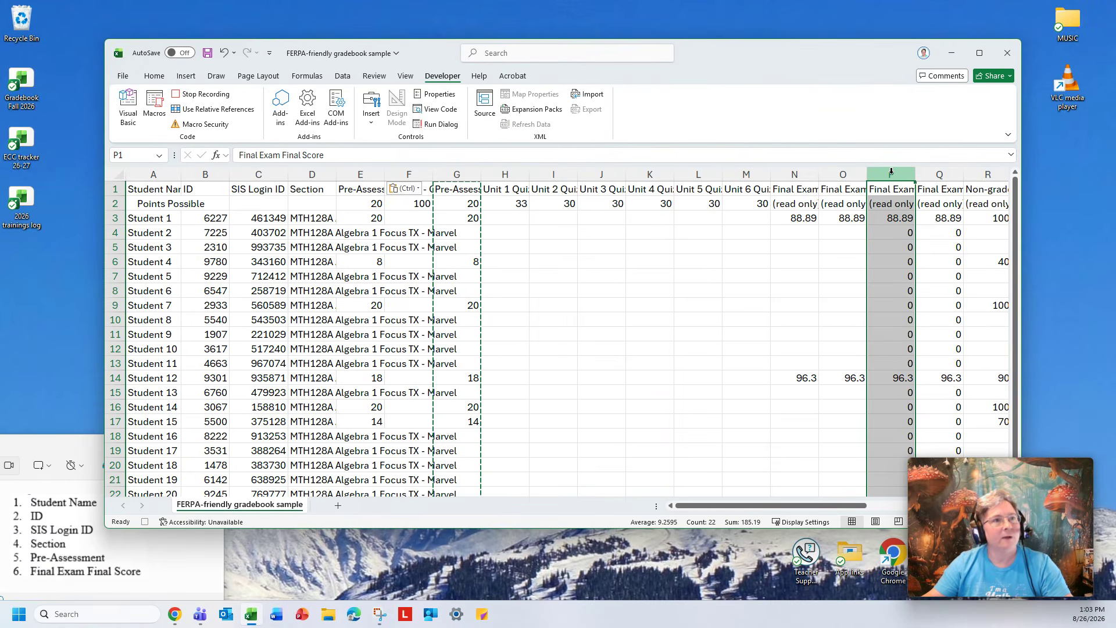
{"action": "key", "text": "ctrl+c"}
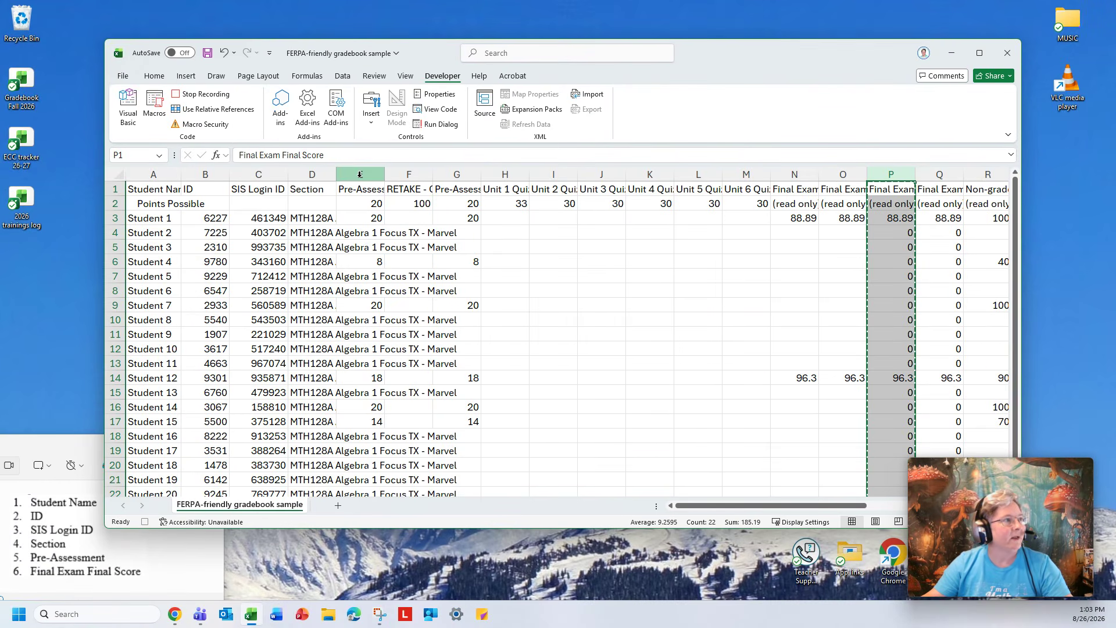
{"action": "left_click", "coordinate": [408, 173]}
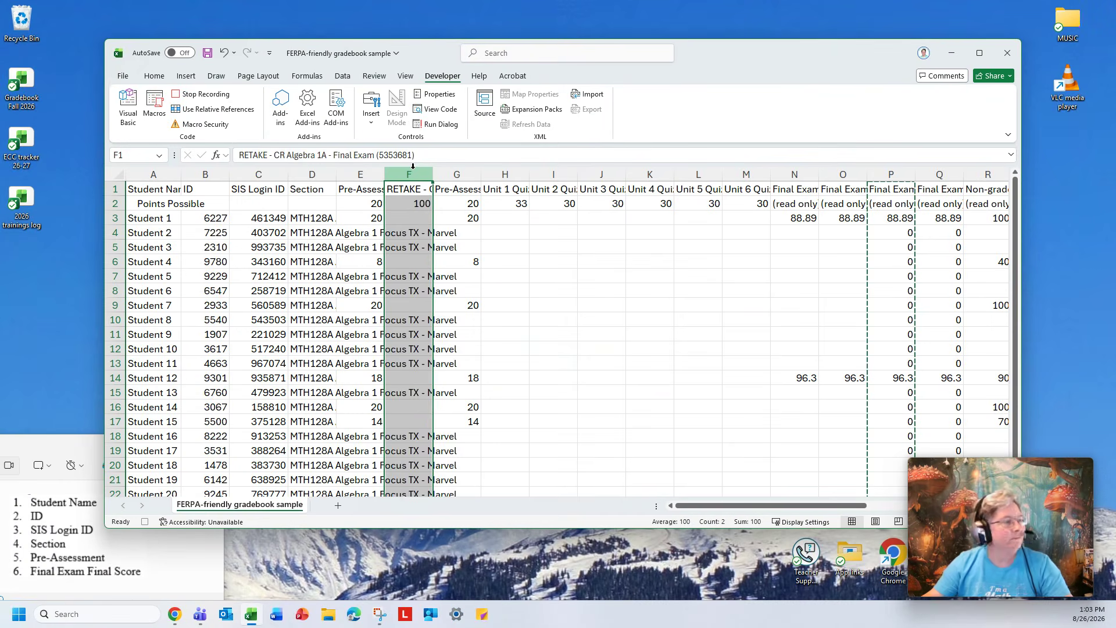
{"action": "key", "text": "ctrl+v"}
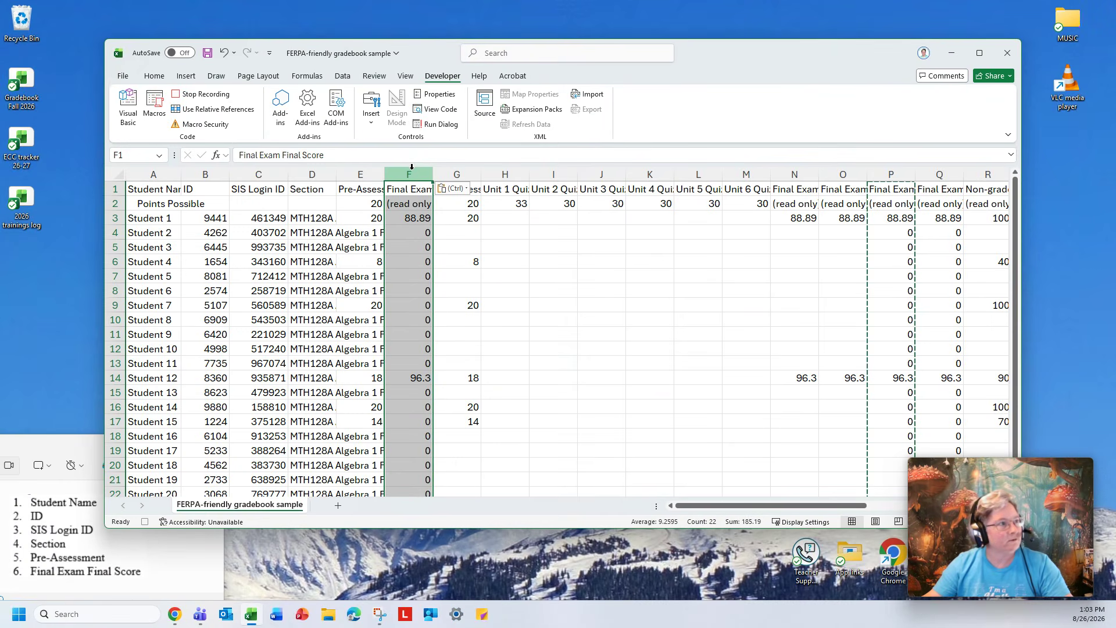
Remove all columns to the right of the pasted Final Exam Final Score column.
{"action": "left_click", "coordinate": [454, 172]}
{"action": "left_click_drag", "start_coordinate": [454, 172], "coordinate": [918, 232]}
{"action": "right_click", "coordinate": [815, 239]}
{"action": "left_click", "coordinate": [839, 378]}
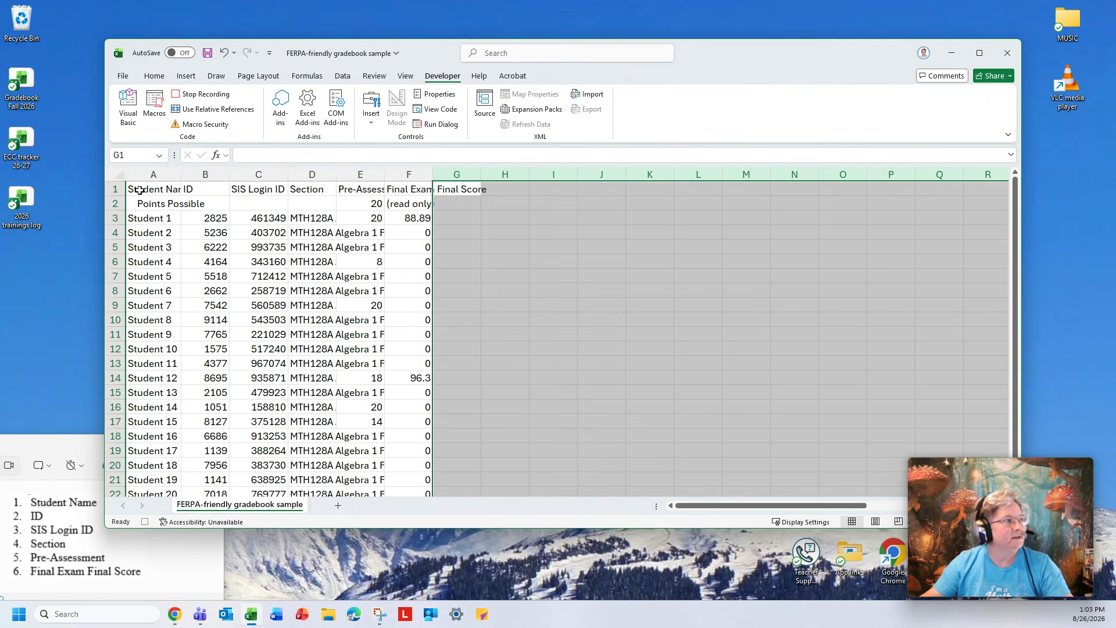
Review the header cells and rename the Pre-Assessment column header to Pre-Assessment without its ID number.
{"action": "left_click", "coordinate": [141, 189]}
{"action": "left_click", "coordinate": [204, 188]}
{"action": "left_click", "coordinate": [251, 189]}
{"action": "left_click", "coordinate": [293, 189]}
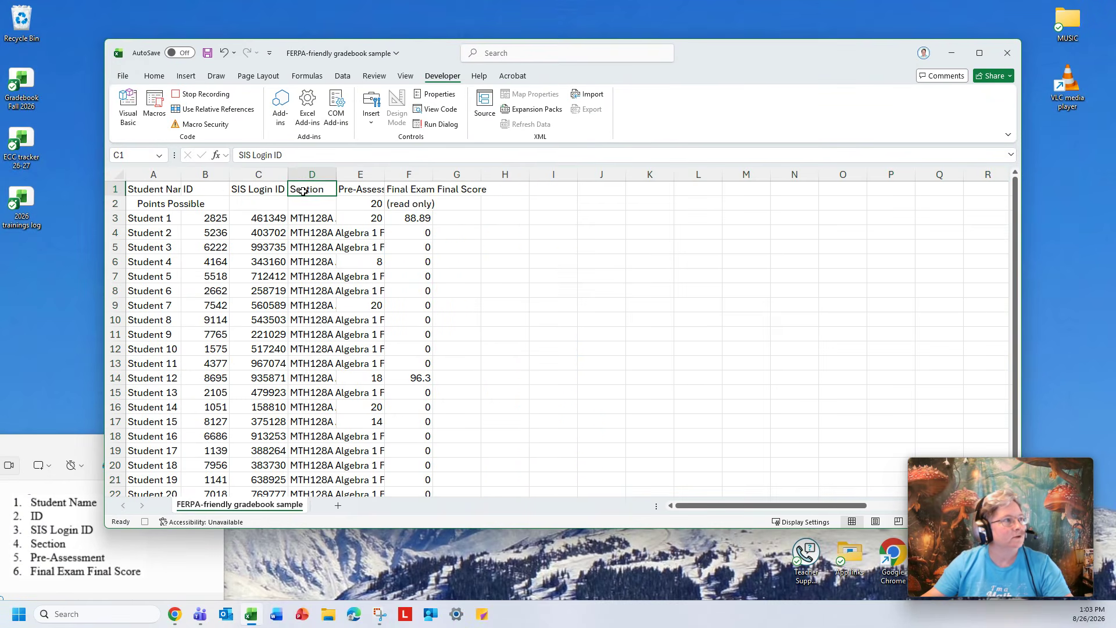
{"action": "left_click", "coordinate": [340, 190]}
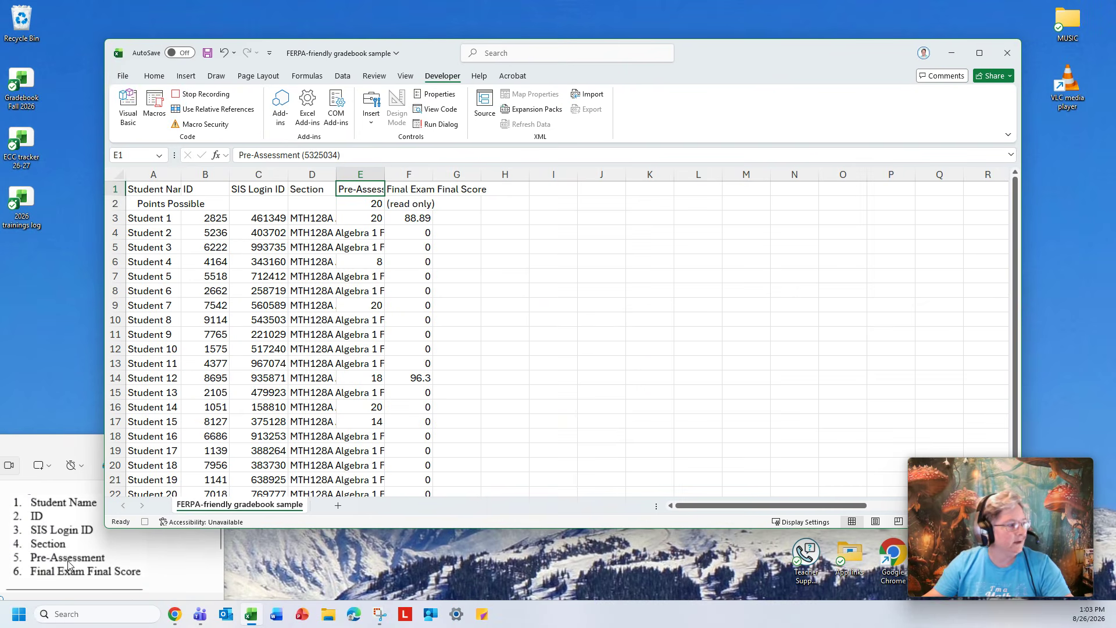
{"action": "triple_click", "coordinate": [269, 155]}
{"action": "type", "text": "Pre-As"}
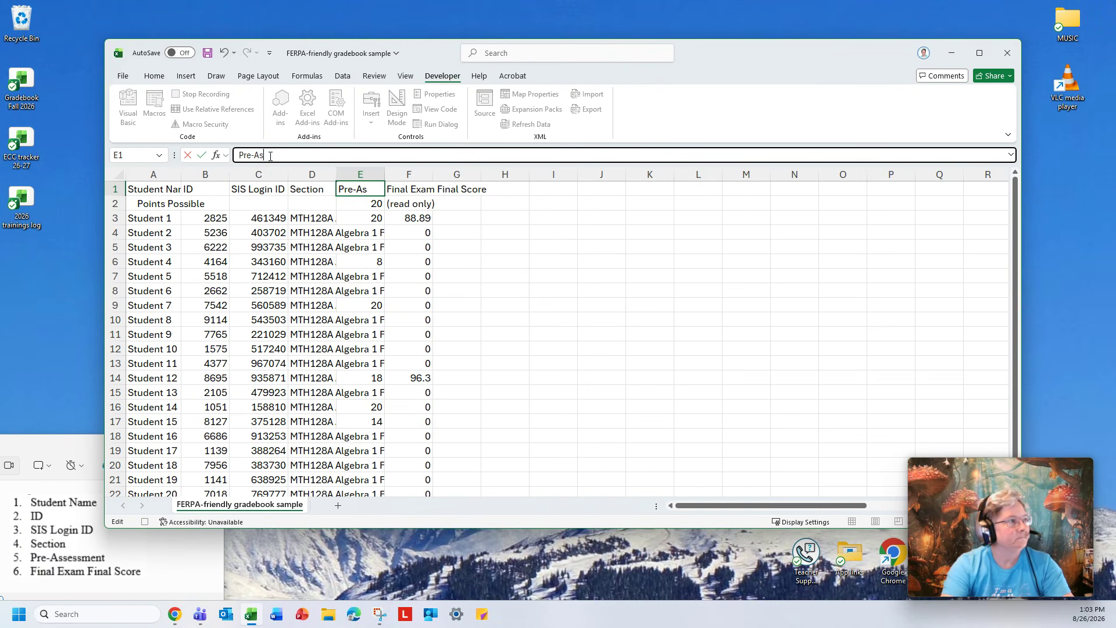
{"action": "type", "text": "sessment"}
{"action": "key", "text": "Return"}
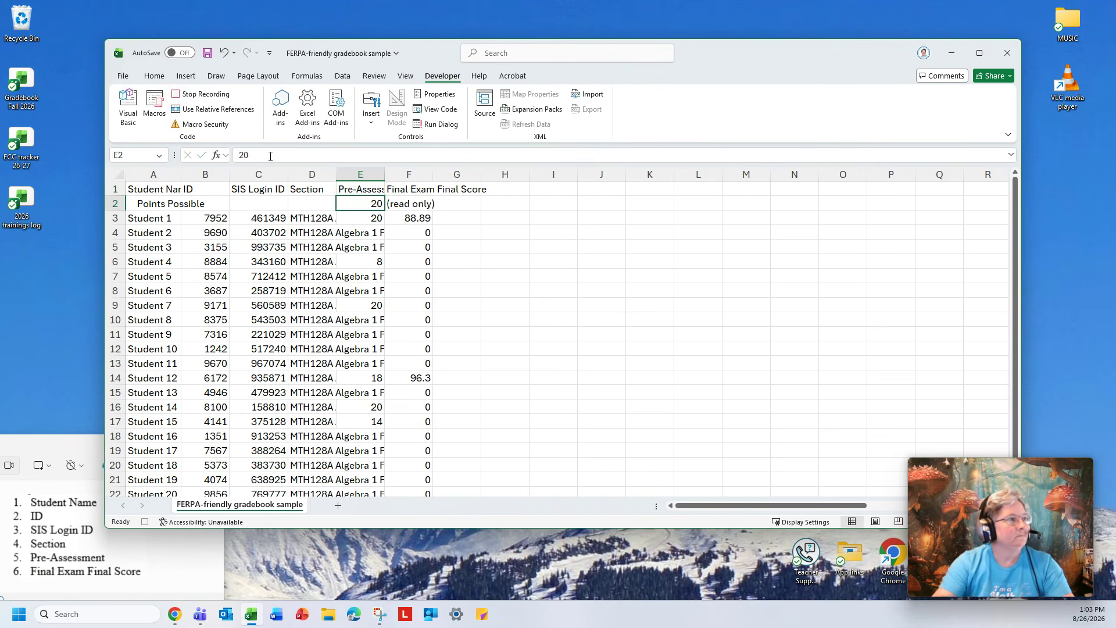
Stop recording the macro and close the recording pane.
{"action": "left_click", "coordinate": [423, 188]}
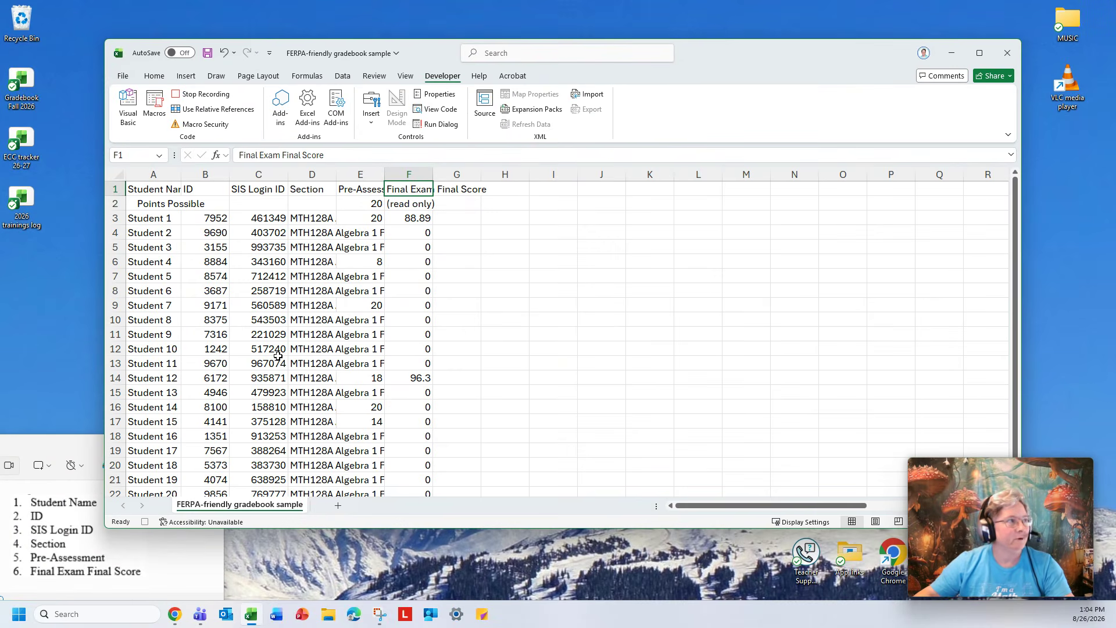
{"action": "left_click", "coordinate": [212, 100]}
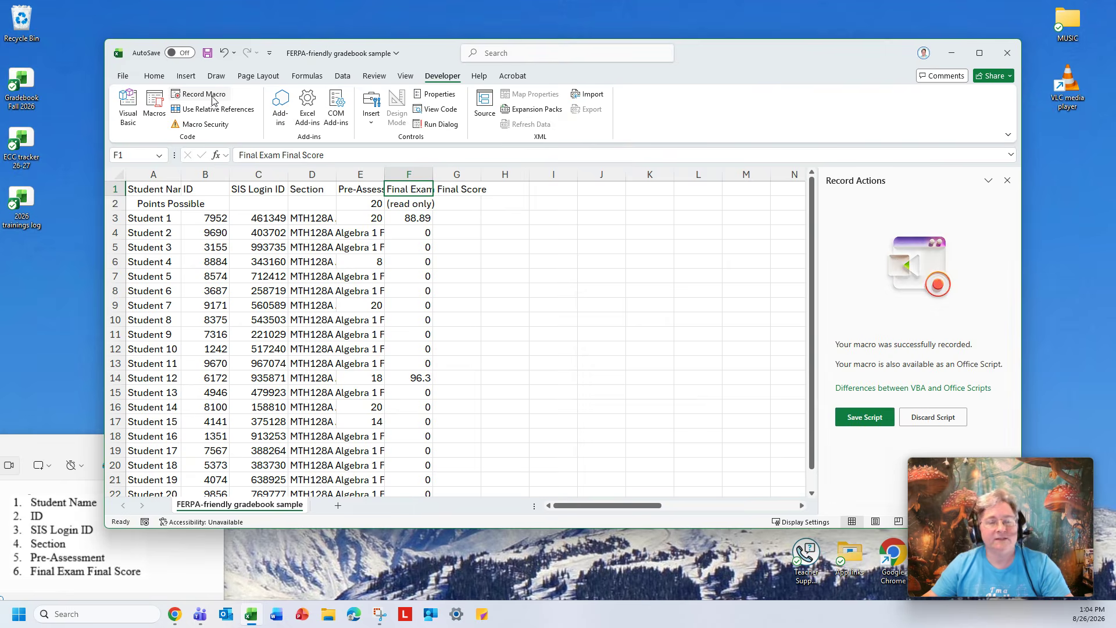
{"action": "left_click", "coordinate": [1007, 182]}
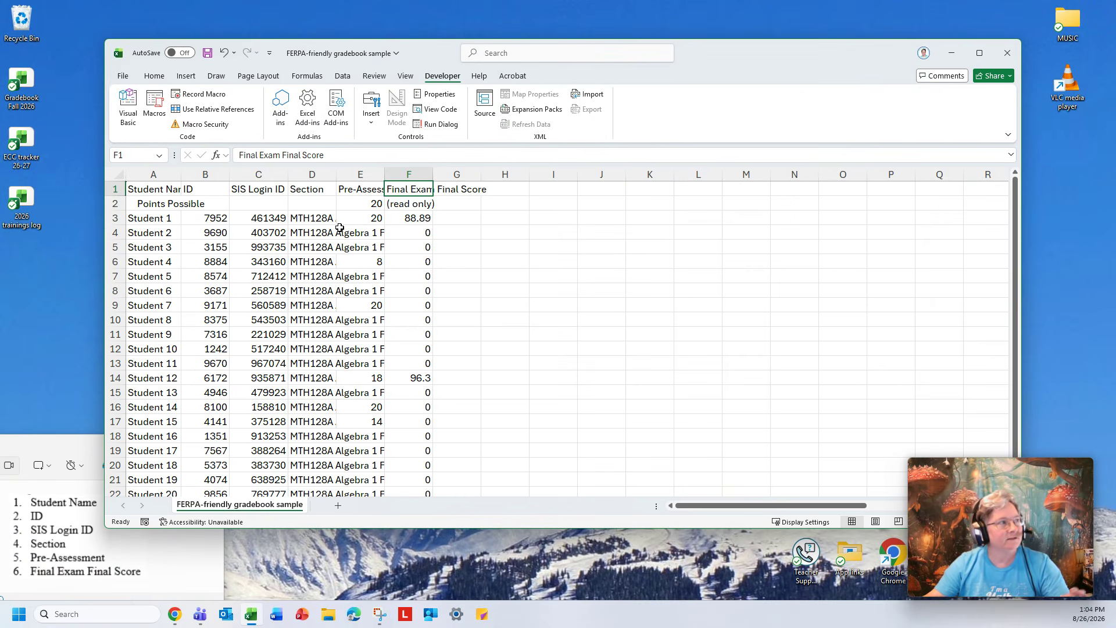
Try to edit the DTAlg1ASpring2026 macro stored in the Personal Macro Workbook.
{"action": "left_click", "coordinate": [155, 105]}
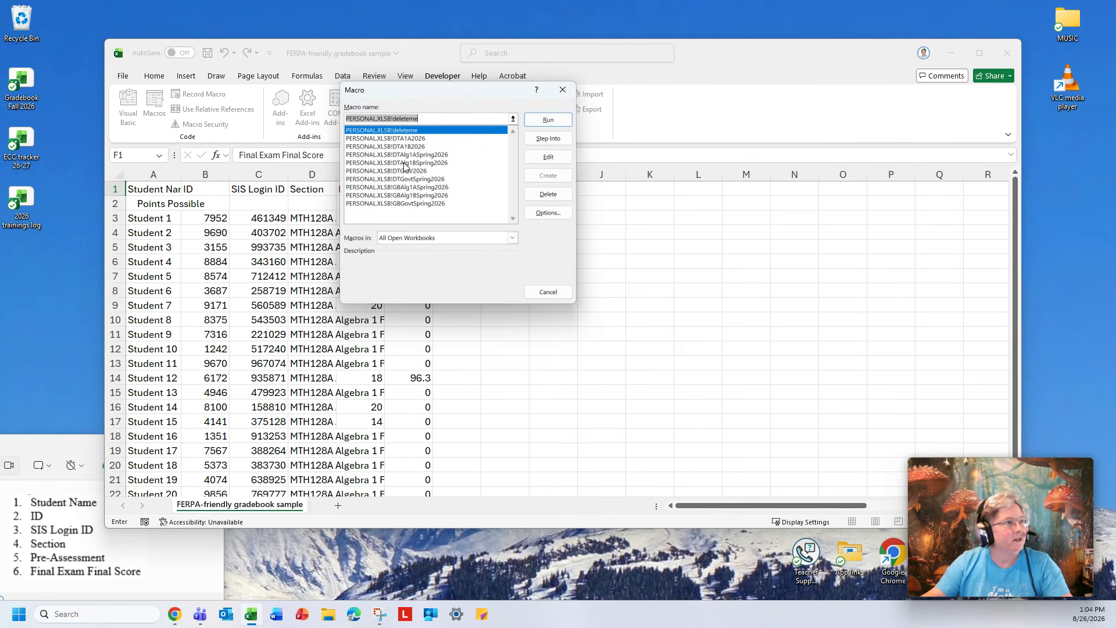
{"action": "left_click", "coordinate": [426, 155]}
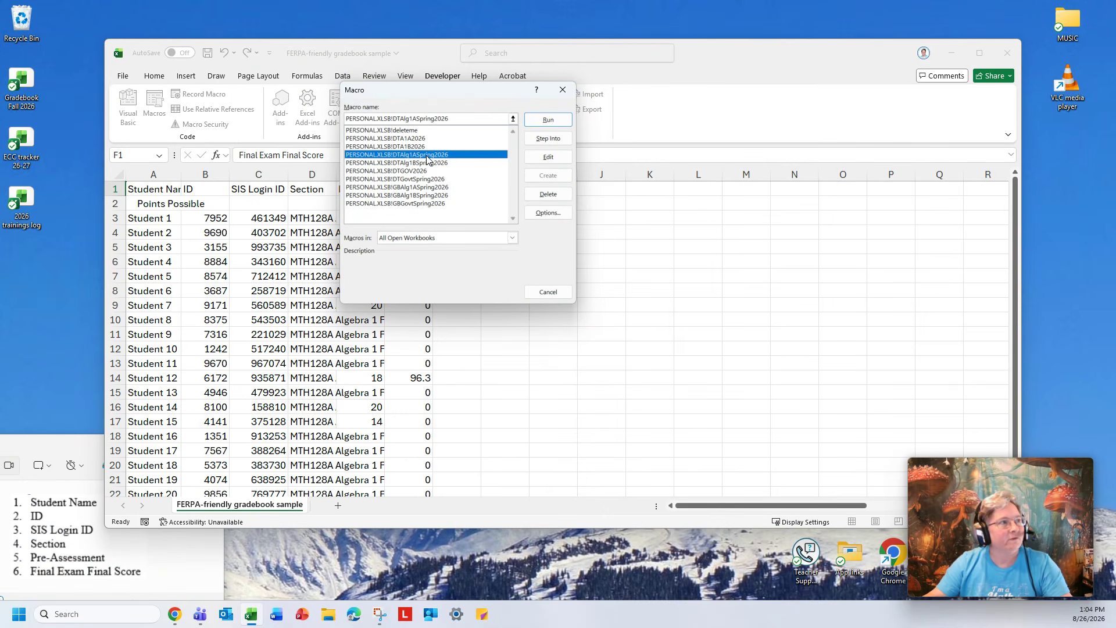
{"action": "left_click", "coordinate": [564, 195]}
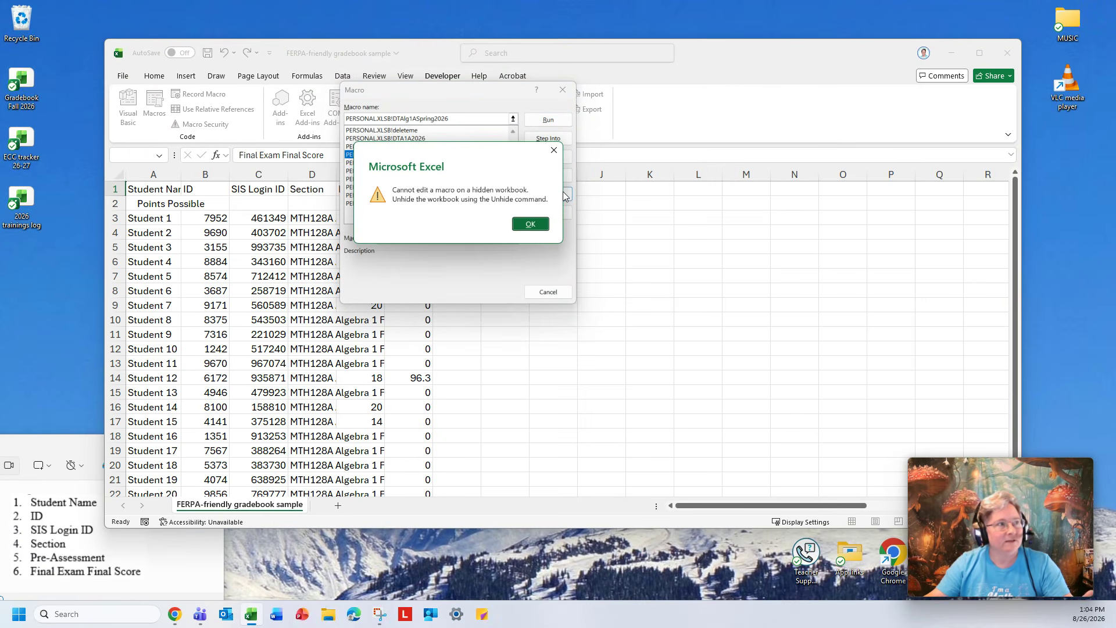
{"action": "left_click", "coordinate": [539, 226]}
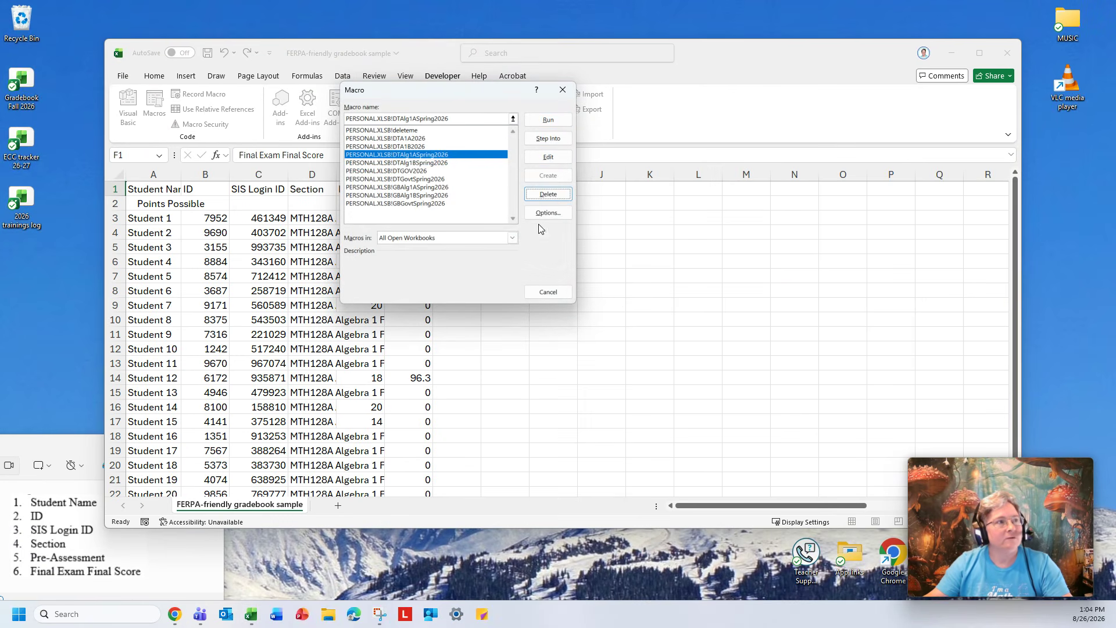
{"action": "left_click", "coordinate": [562, 91]}
Unhide the PERSONAL macro workbook.
{"action": "left_click", "coordinate": [401, 77]}
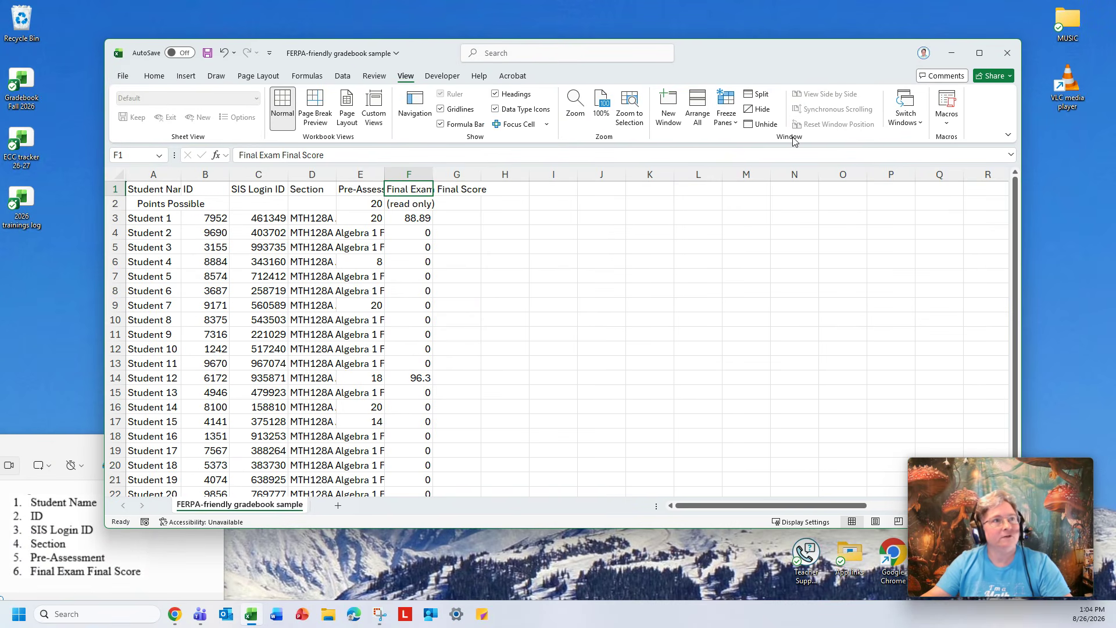
{"action": "left_click", "coordinate": [766, 124]}
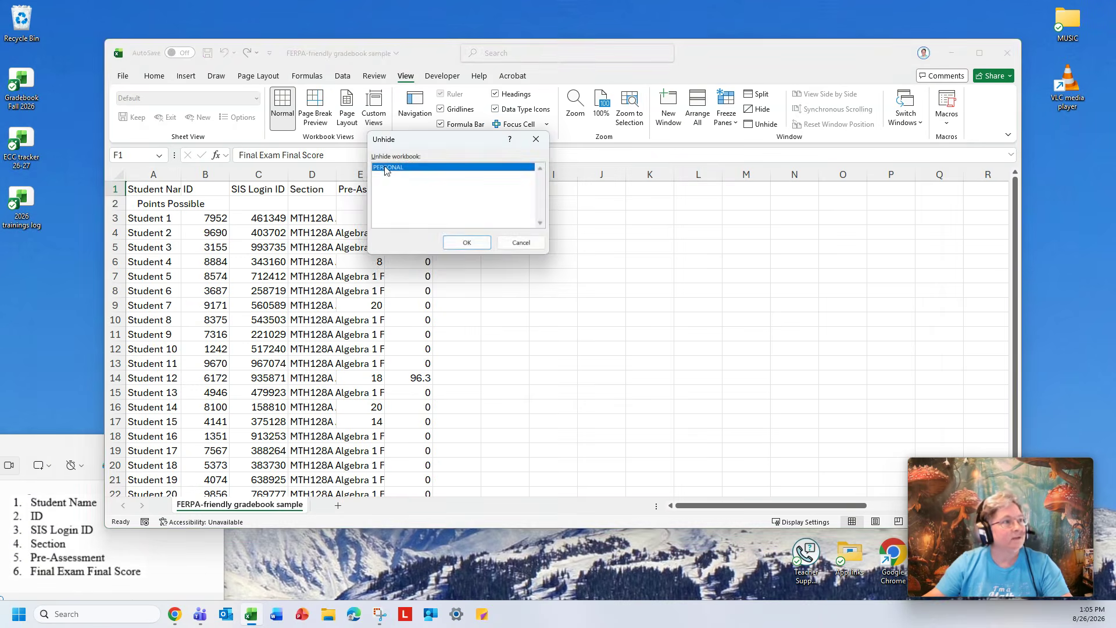
{"action": "left_click", "coordinate": [464, 242]}
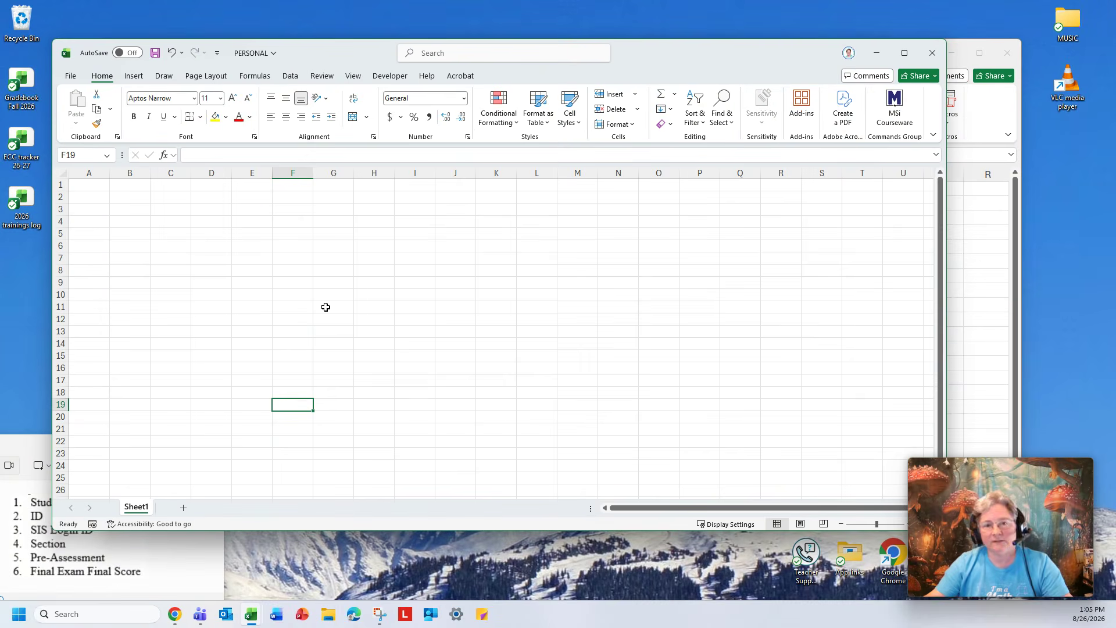
Delete the DTAlg1ASpring2026 macro from the Personal Macro Workbook.
{"action": "left_click_drag", "start_coordinate": [666, 61], "coordinate": [653, 147]}
{"action": "left_click", "coordinate": [427, 49]}
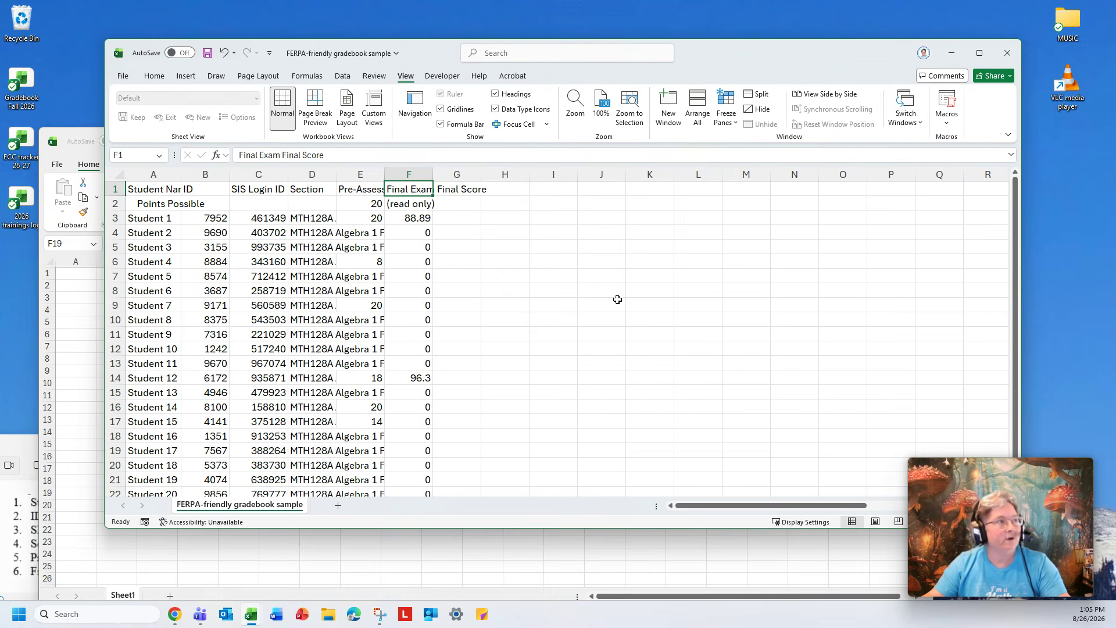
{"action": "left_click", "coordinate": [442, 76]}
{"action": "left_click", "coordinate": [154, 104]}
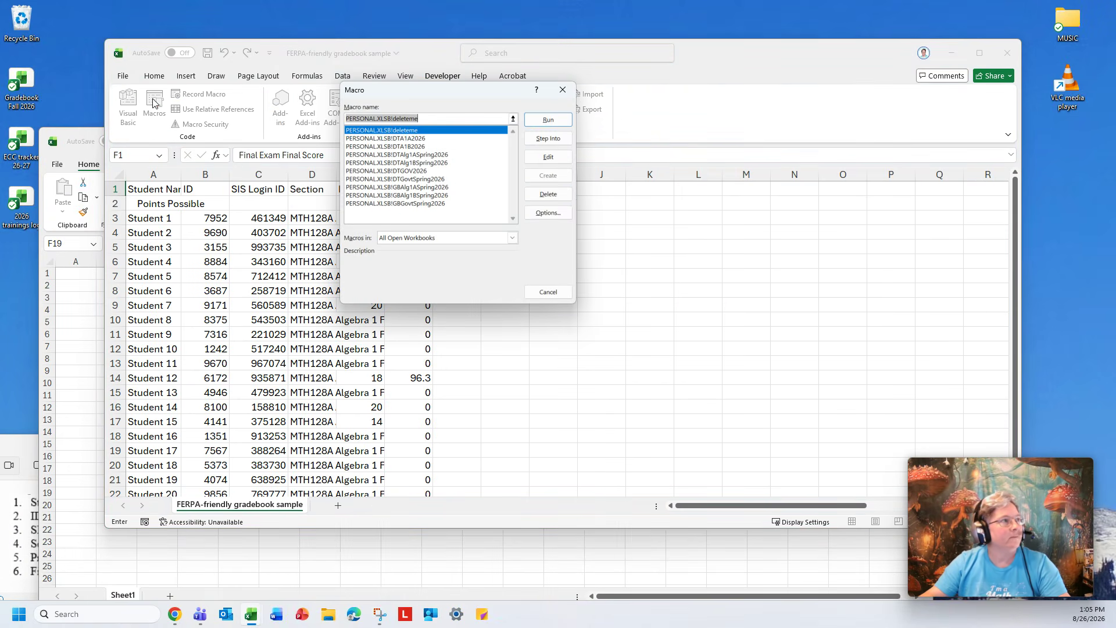
{"action": "left_click", "coordinate": [428, 155]}
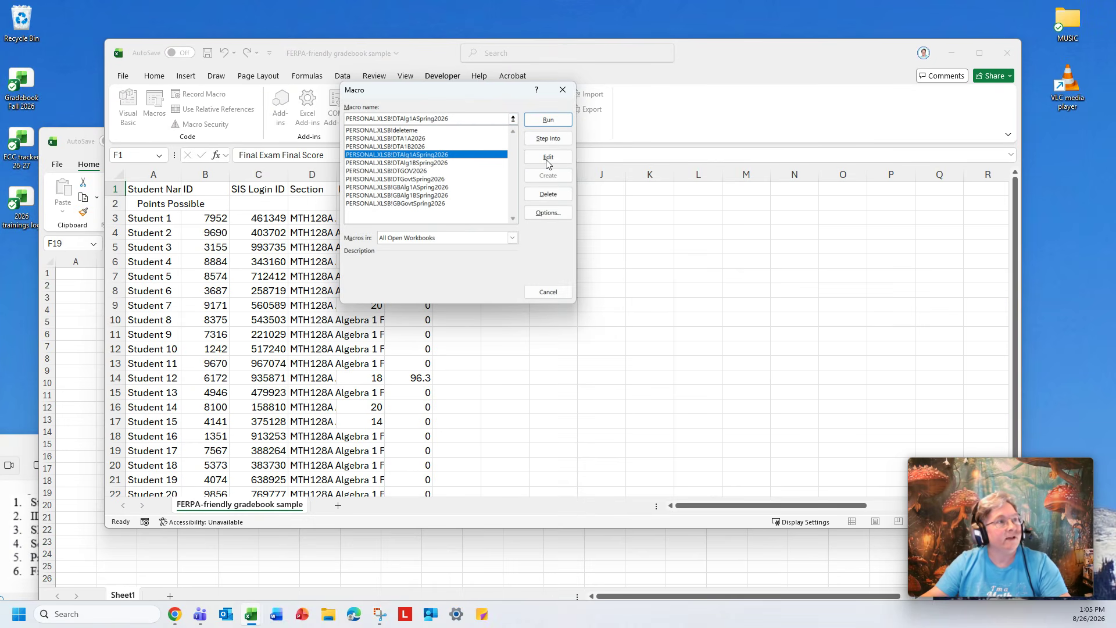
{"action": "left_click", "coordinate": [556, 196]}
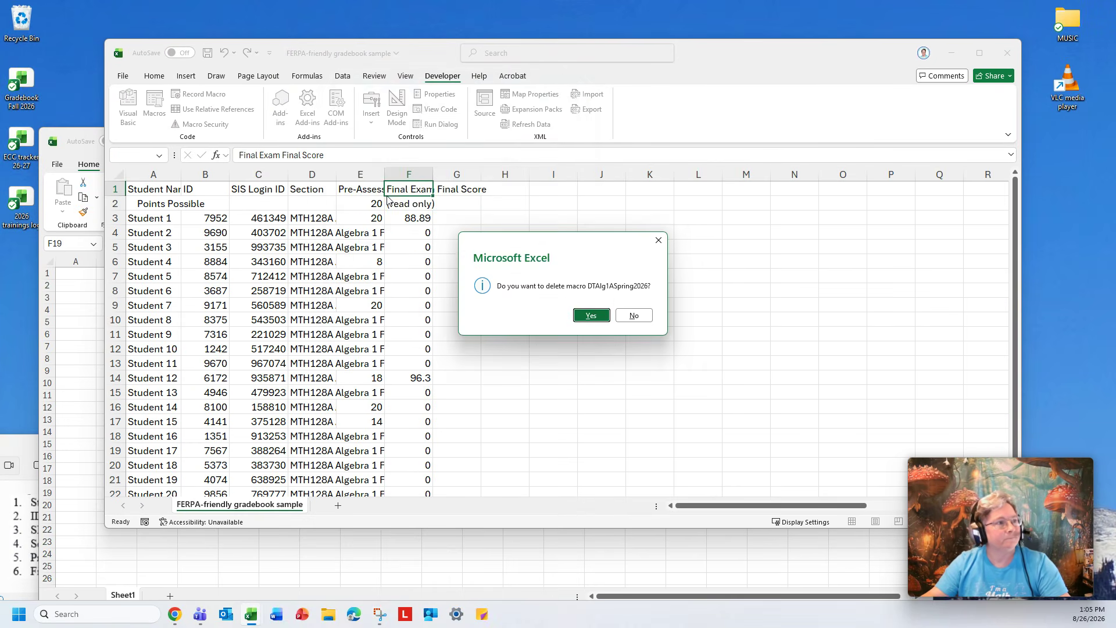
{"action": "left_click", "coordinate": [589, 312]}
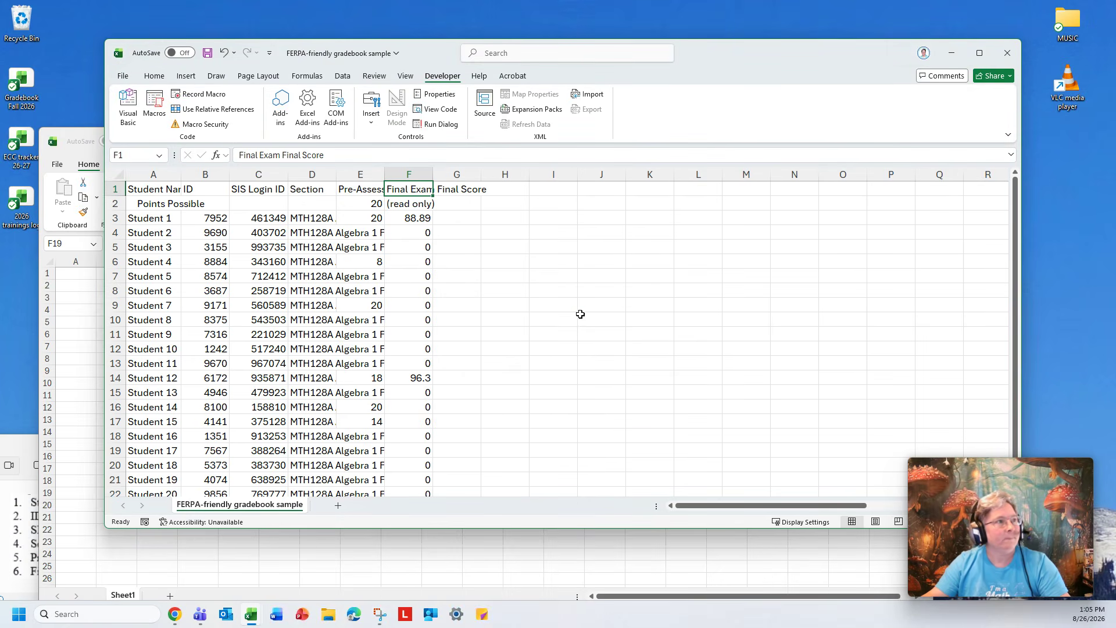
Hide the PERSONAL workbook window again.
{"action": "left_click", "coordinate": [98, 358]}
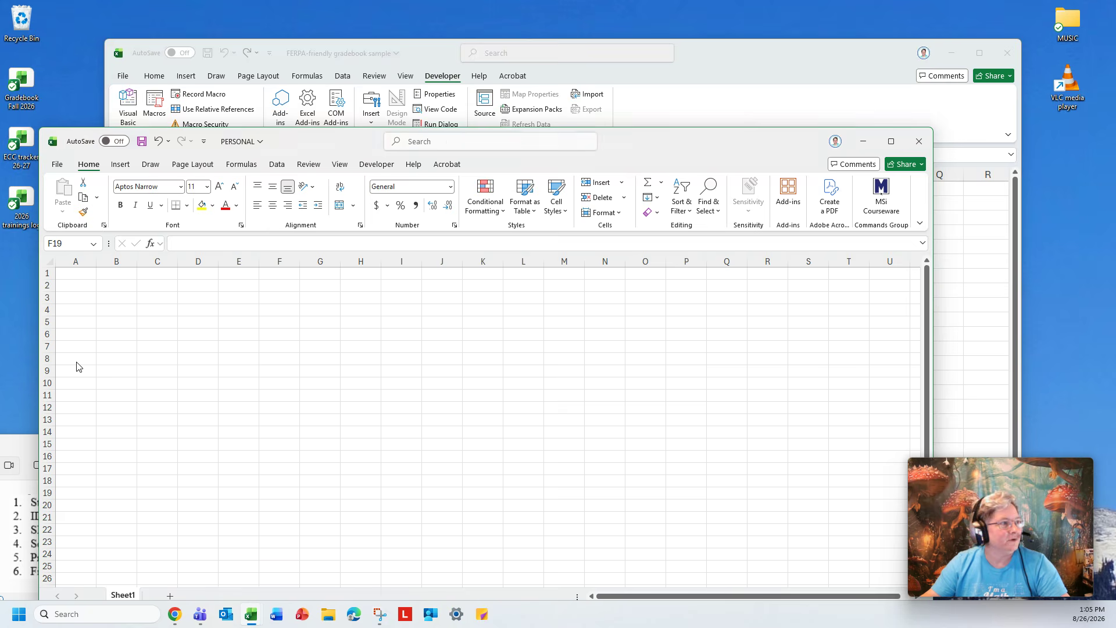
{"action": "left_click", "coordinate": [734, 60]}
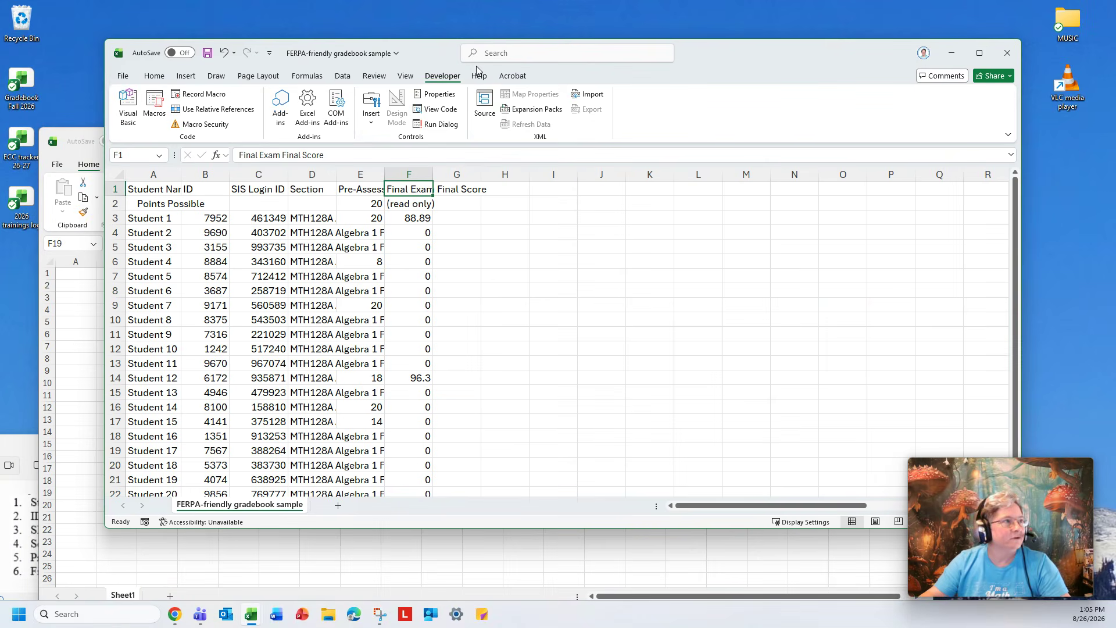
{"action": "left_click", "coordinate": [406, 76]}
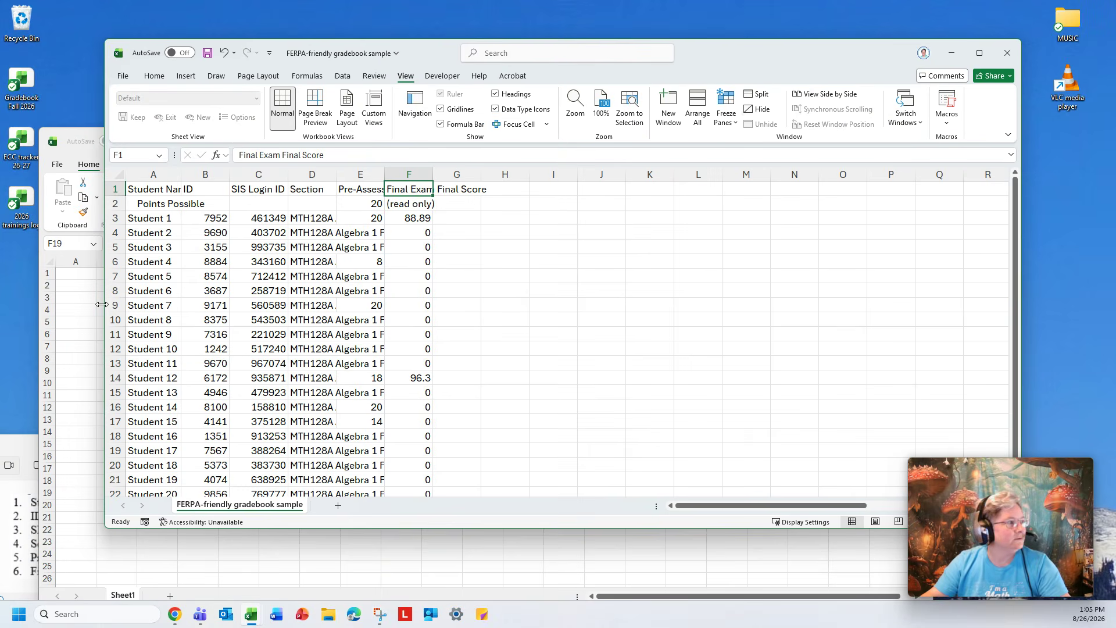
{"action": "left_click", "coordinate": [71, 304]}
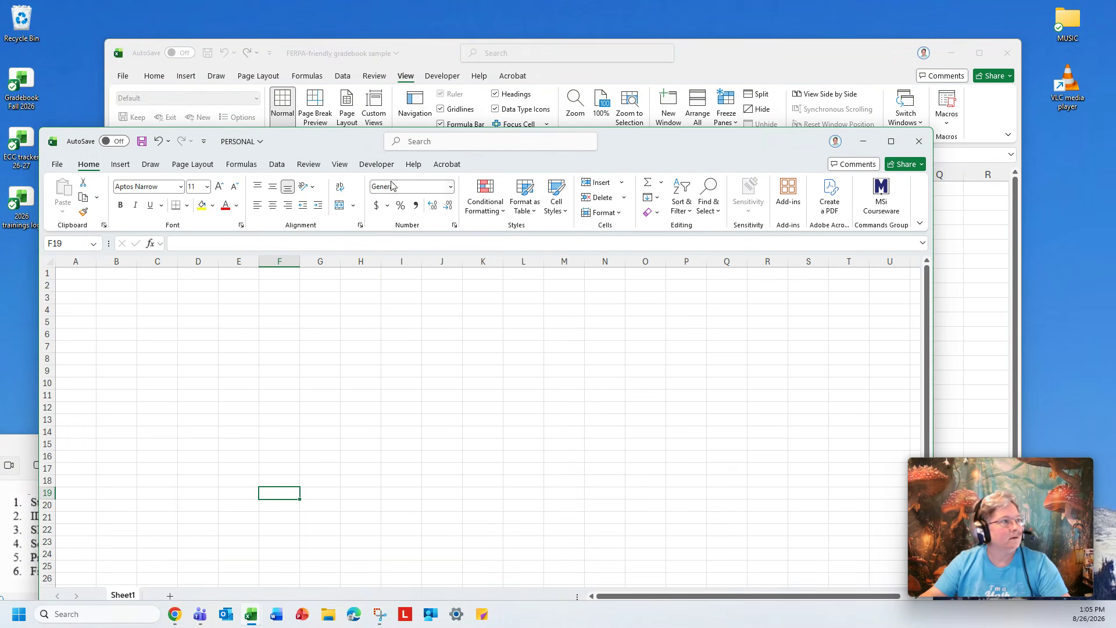
{"action": "left_click", "coordinate": [340, 165]}
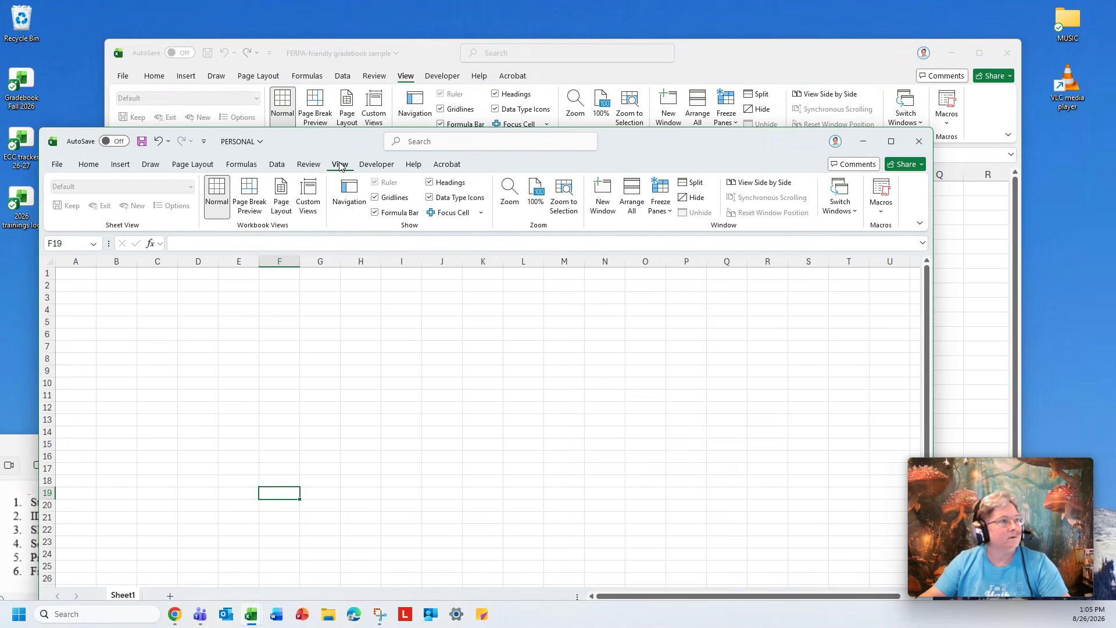
{"action": "left_click", "coordinate": [696, 198]}
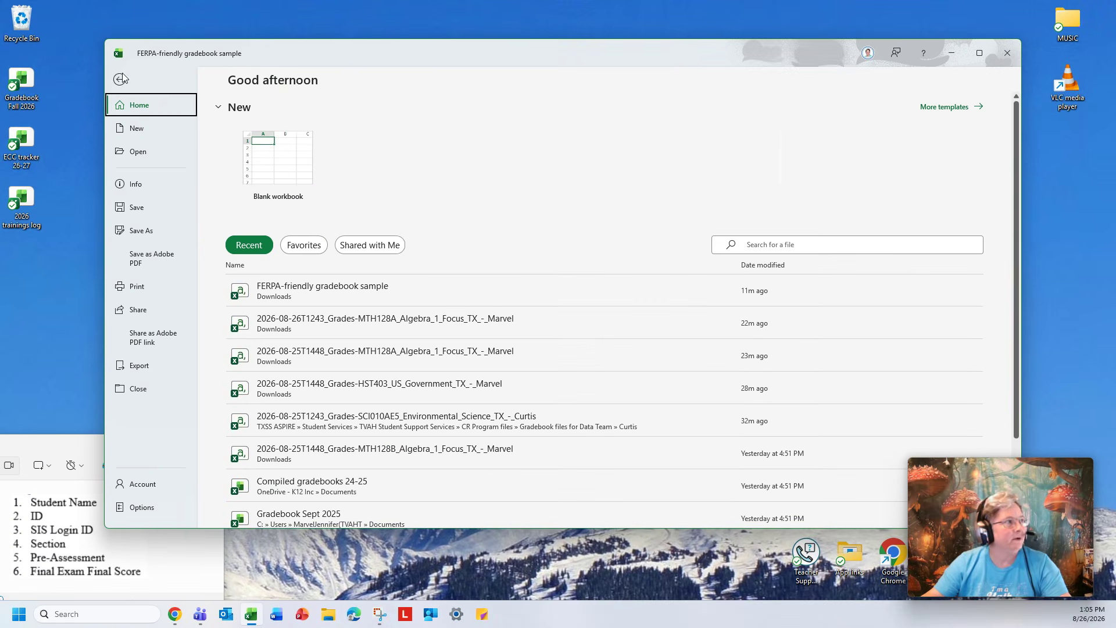
Save the gradebook as a CSV named FERPA-friendly gradebook sample finished in Downloads.
{"action": "left_click", "coordinate": [122, 75]}
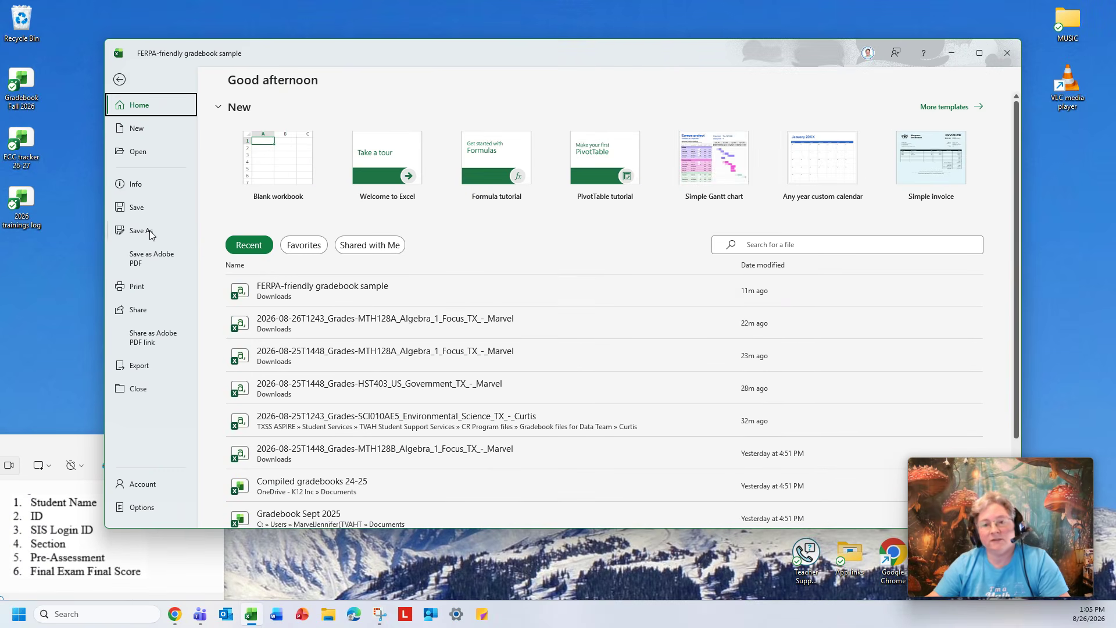
{"action": "left_click", "coordinate": [137, 233]}
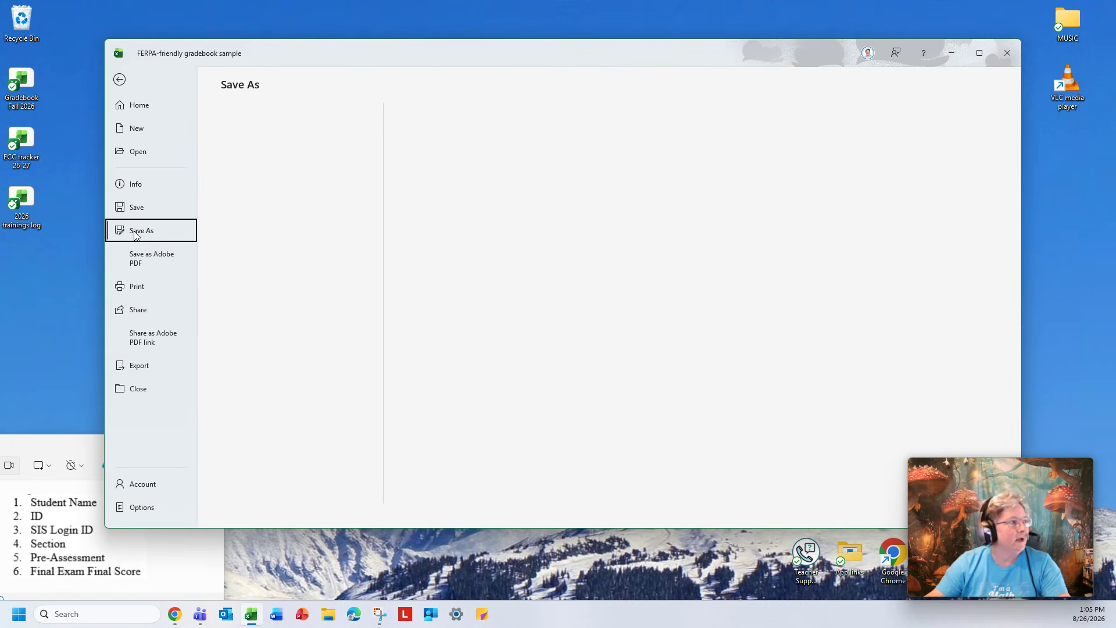
{"action": "left_click", "coordinate": [499, 129]}
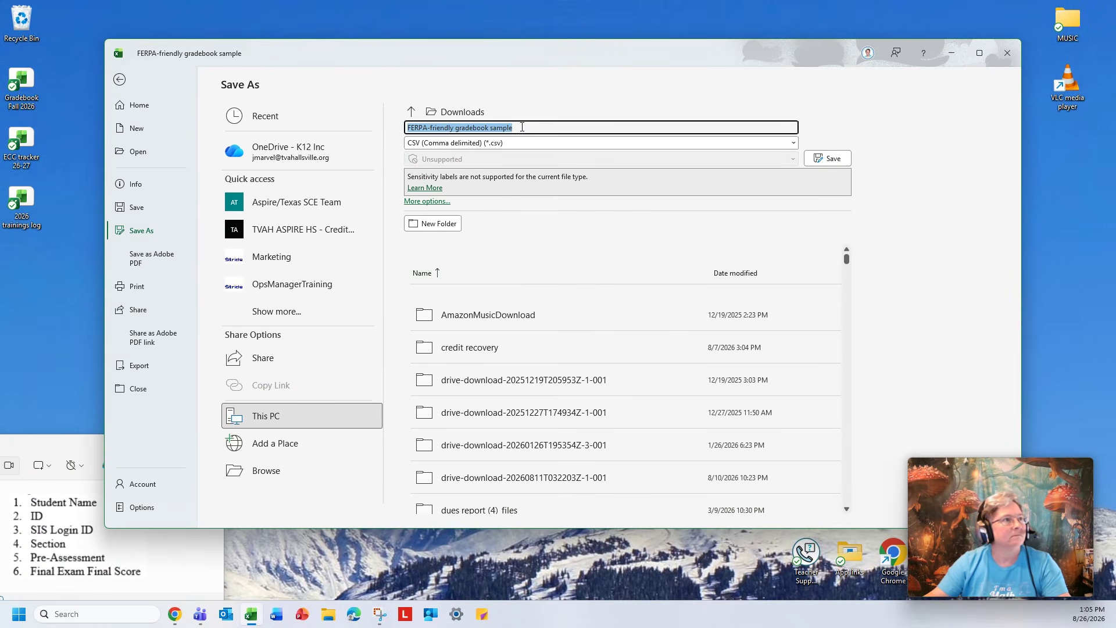
{"action": "left_click", "coordinate": [522, 126]}
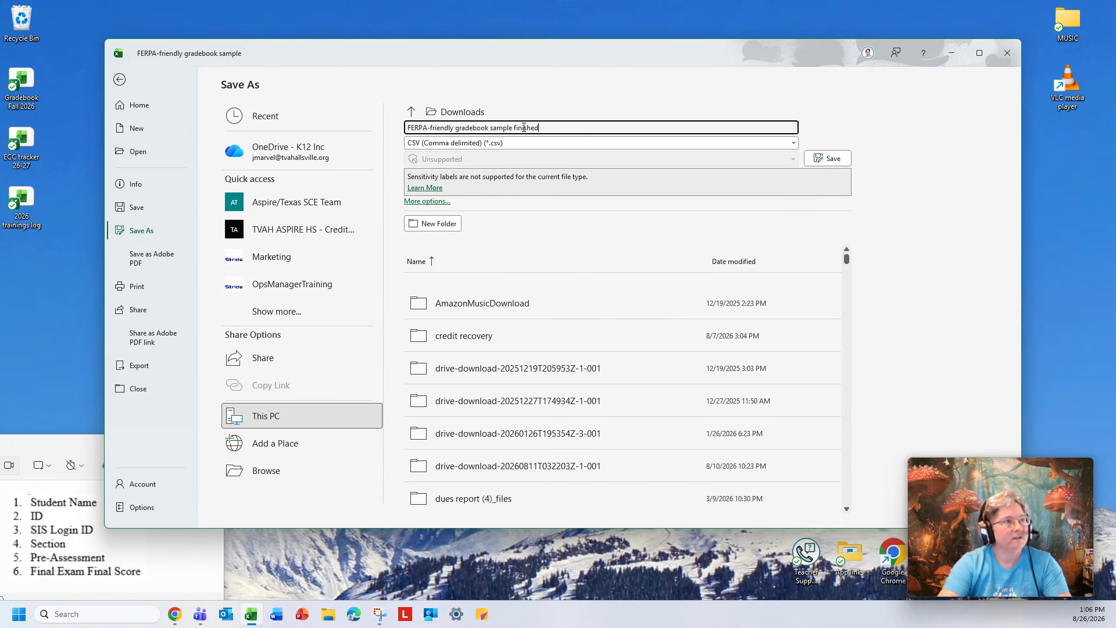
{"action": "key", "text": "Return"}
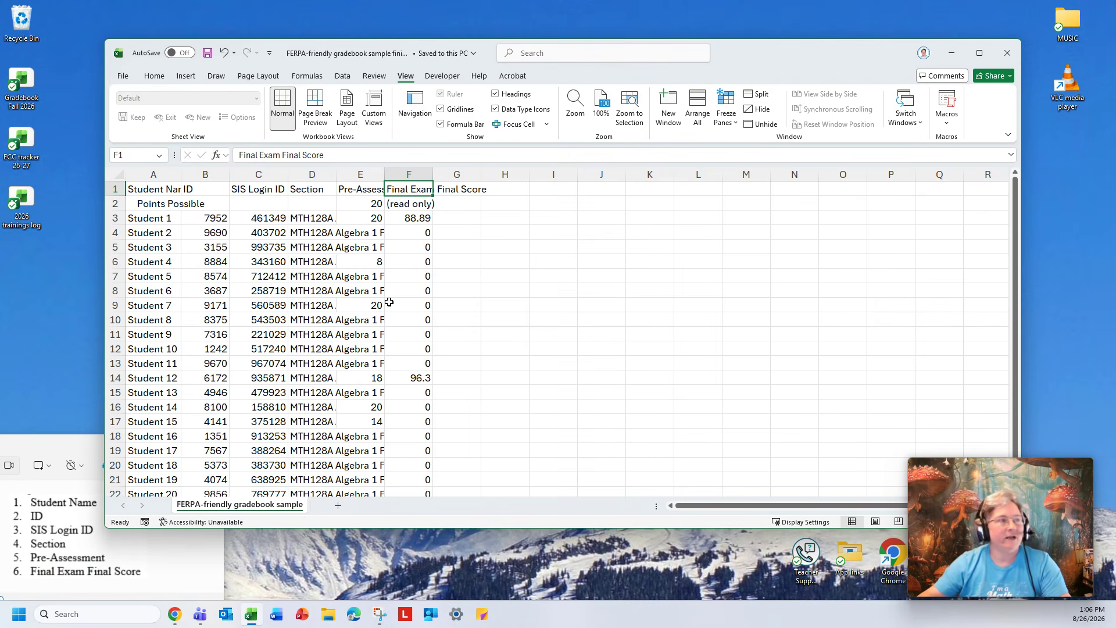
Close the workbook and save changes to the Personal Macro Workbook.
{"action": "left_click", "coordinate": [1008, 55]}
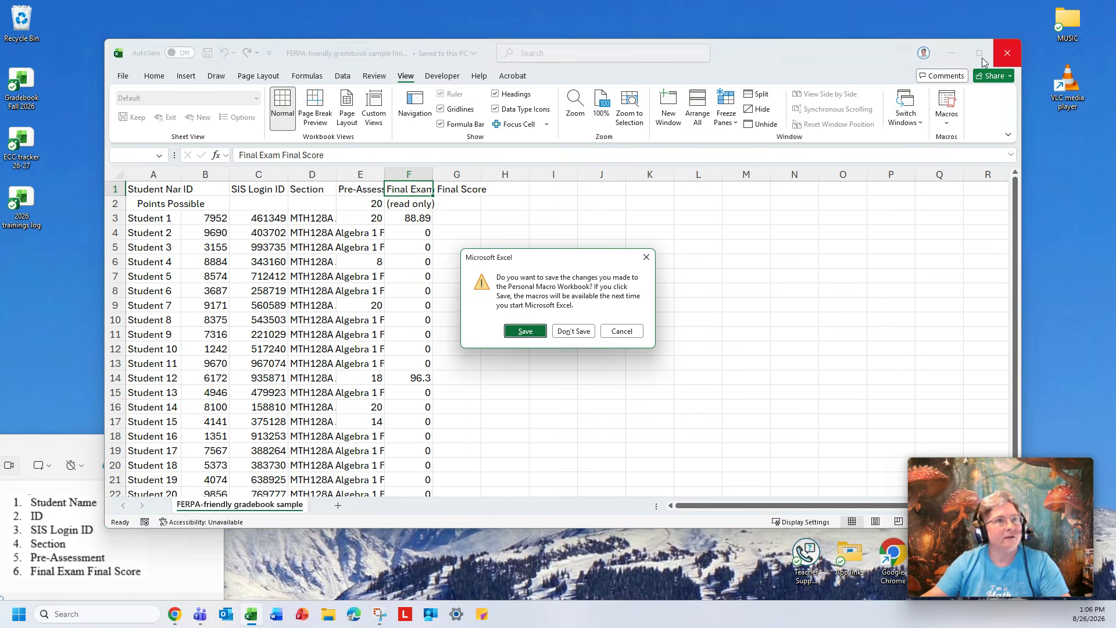
{"action": "left_click", "coordinate": [534, 334]}
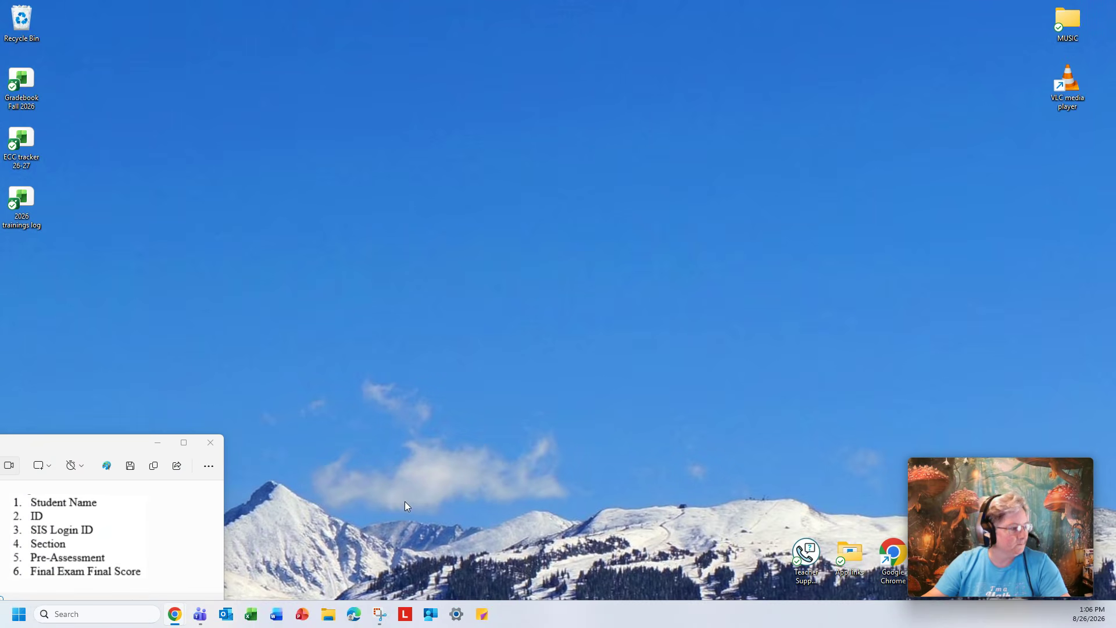
Open the original FERPA-friendly gradebook sample file from the Downloads folder.
{"action": "left_click", "coordinate": [323, 617]}
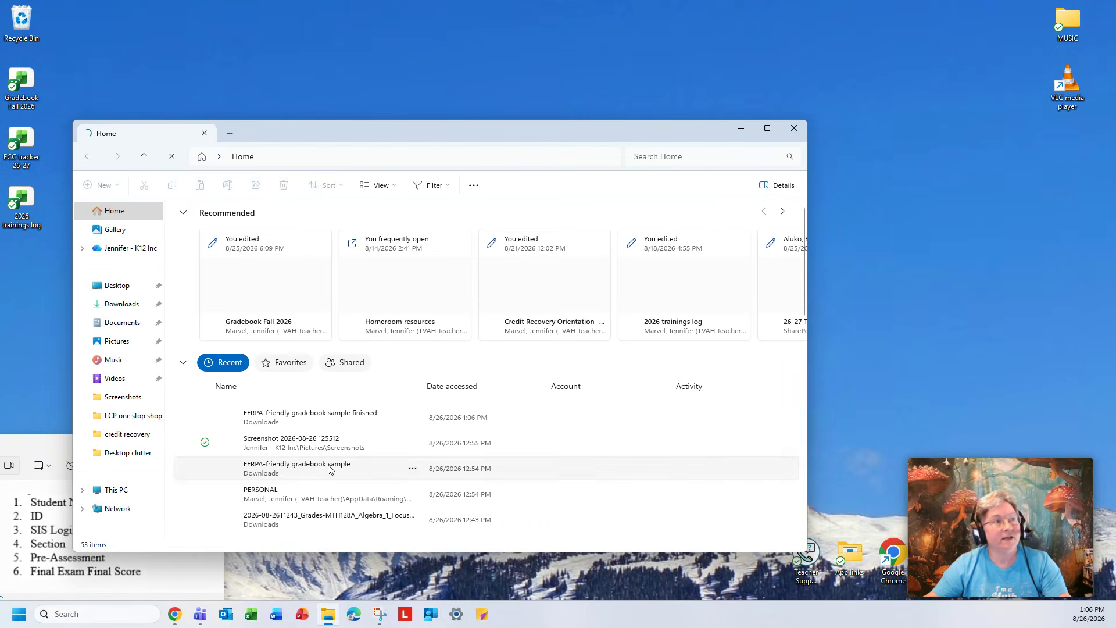
{"action": "left_click", "coordinate": [121, 303]}
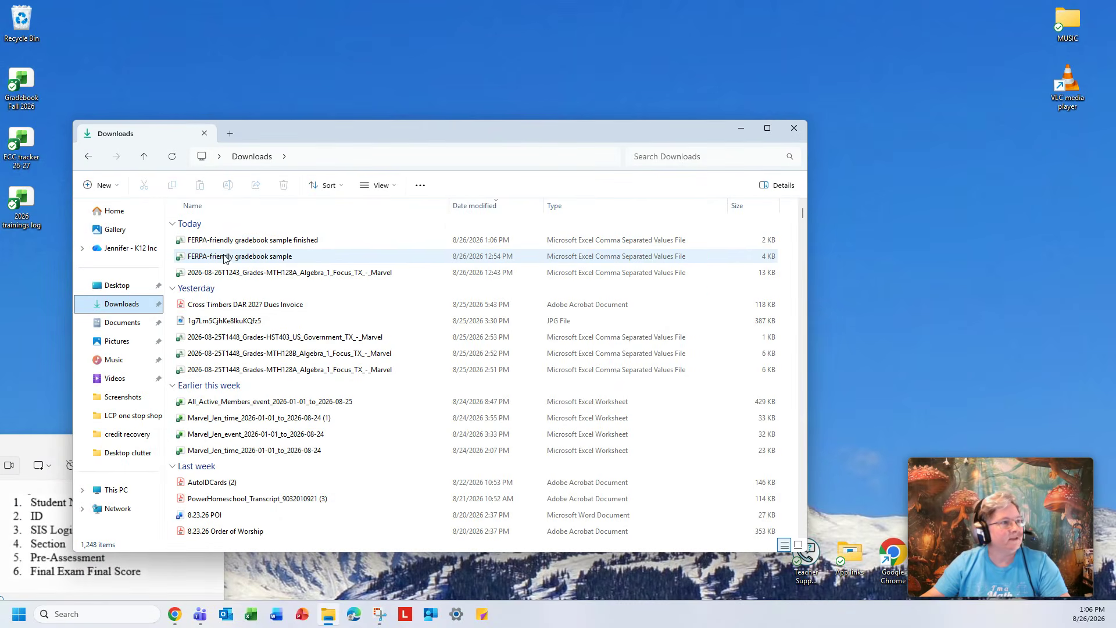
{"action": "double_click", "coordinate": [253, 256]}
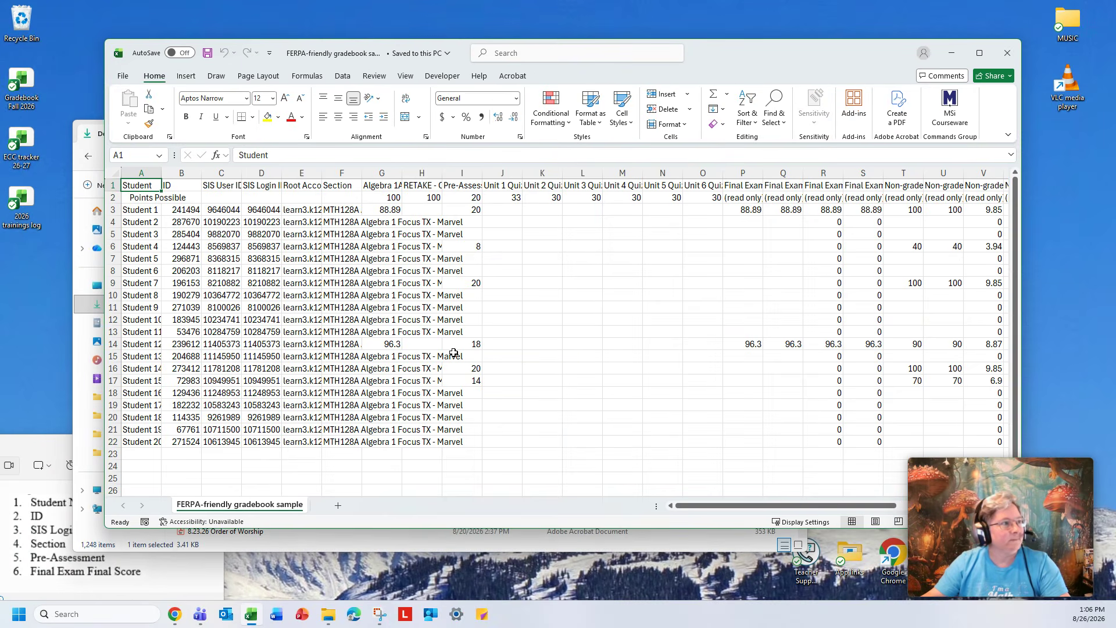
Run the deleteme macro on the original gradebook.
{"action": "left_click_drag", "start_coordinate": [339, 531], "coordinate": [328, 576]}
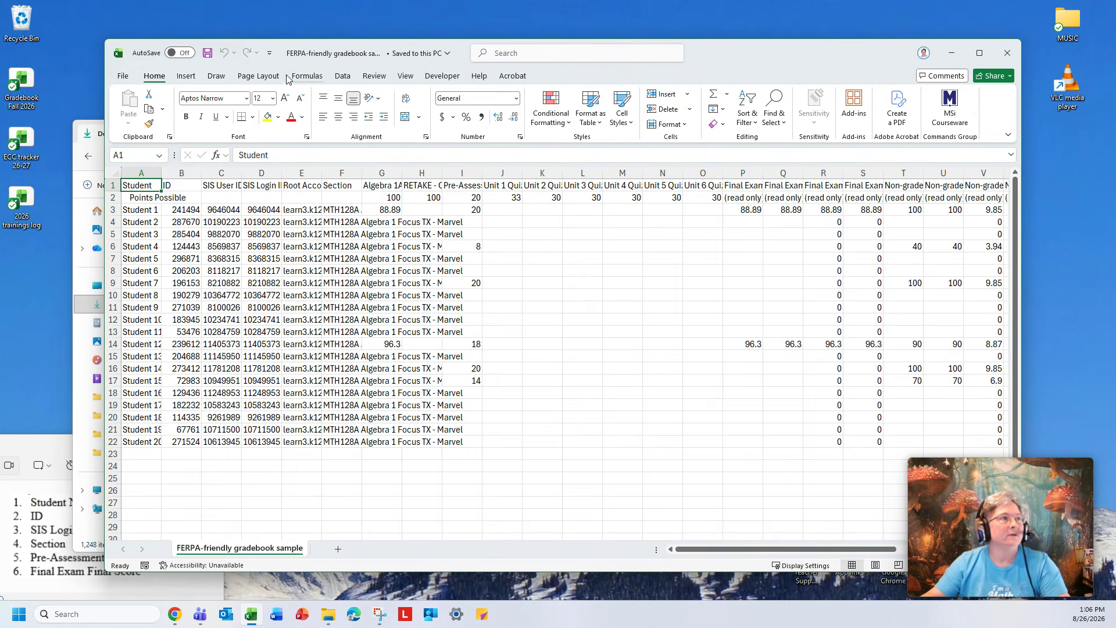
{"action": "left_click", "coordinate": [442, 76]}
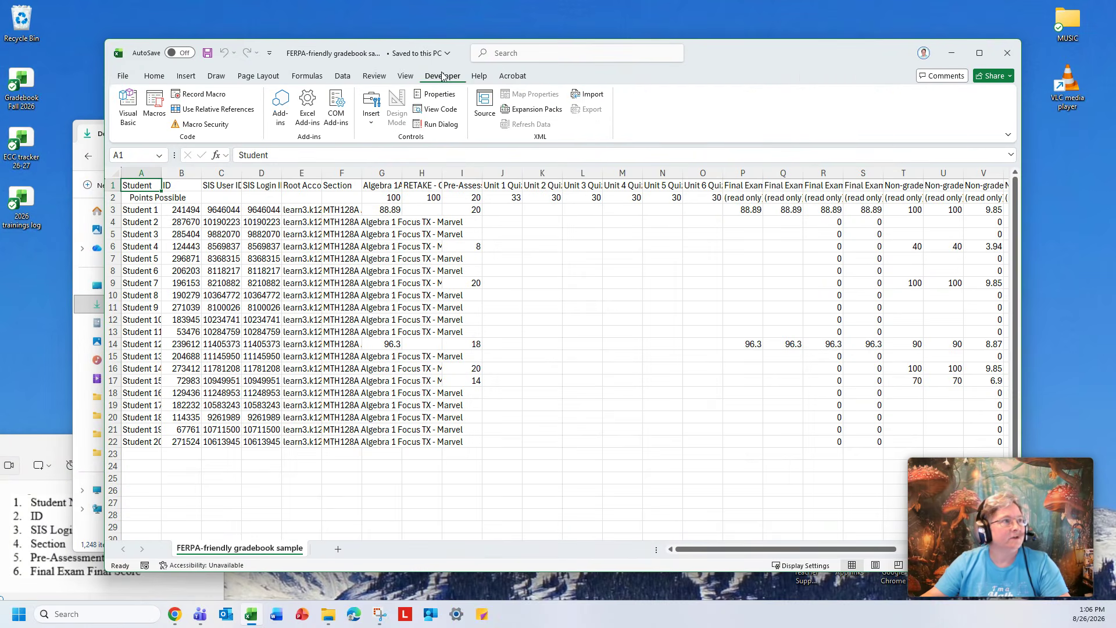
{"action": "left_click", "coordinate": [156, 103]}
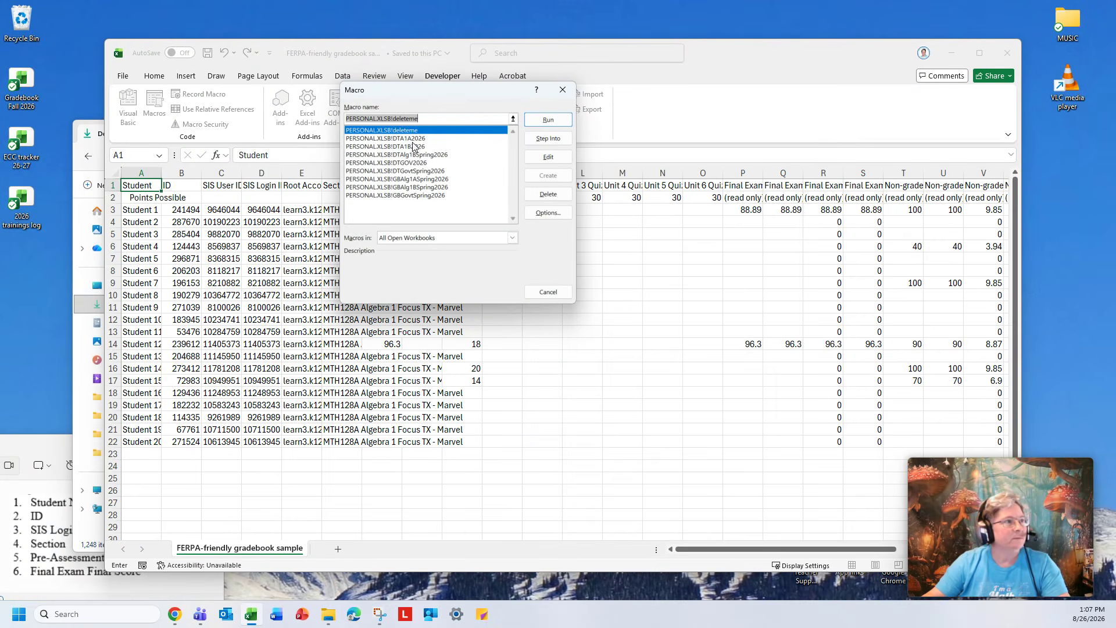
{"action": "left_click", "coordinate": [547, 120]}
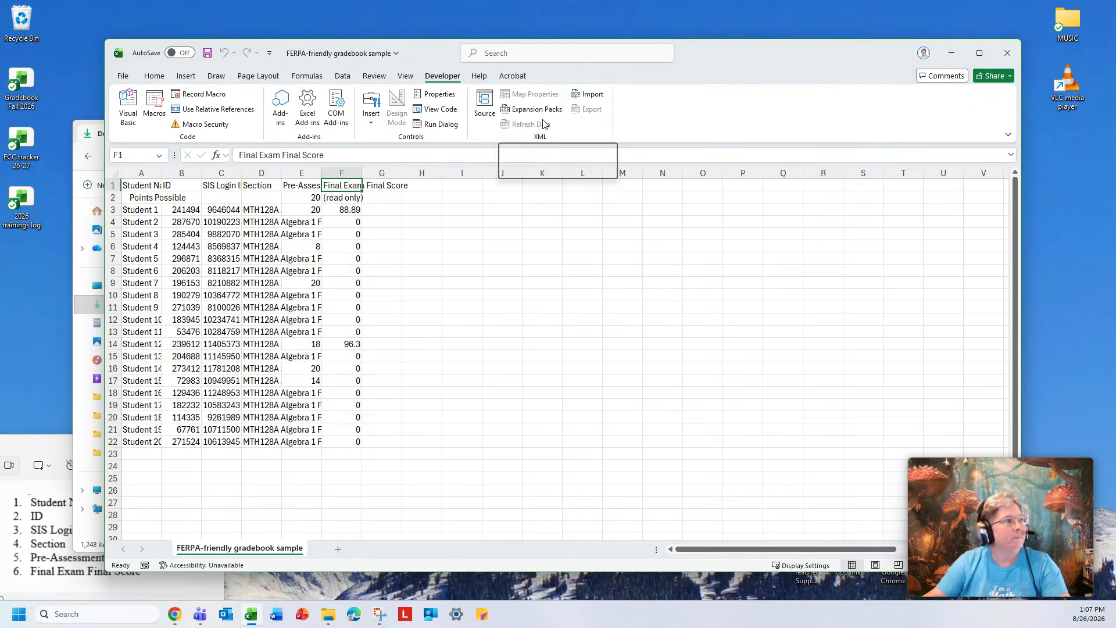
Check each column header of the trimmed sheet.
{"action": "left_click", "coordinate": [142, 185]}
{"action": "left_click", "coordinate": [170, 185]}
{"action": "left_click", "coordinate": [219, 185]}
{"action": "left_click", "coordinate": [255, 185]}
{"action": "left_click", "coordinate": [292, 185]}
{"action": "left_click", "coordinate": [344, 185]}
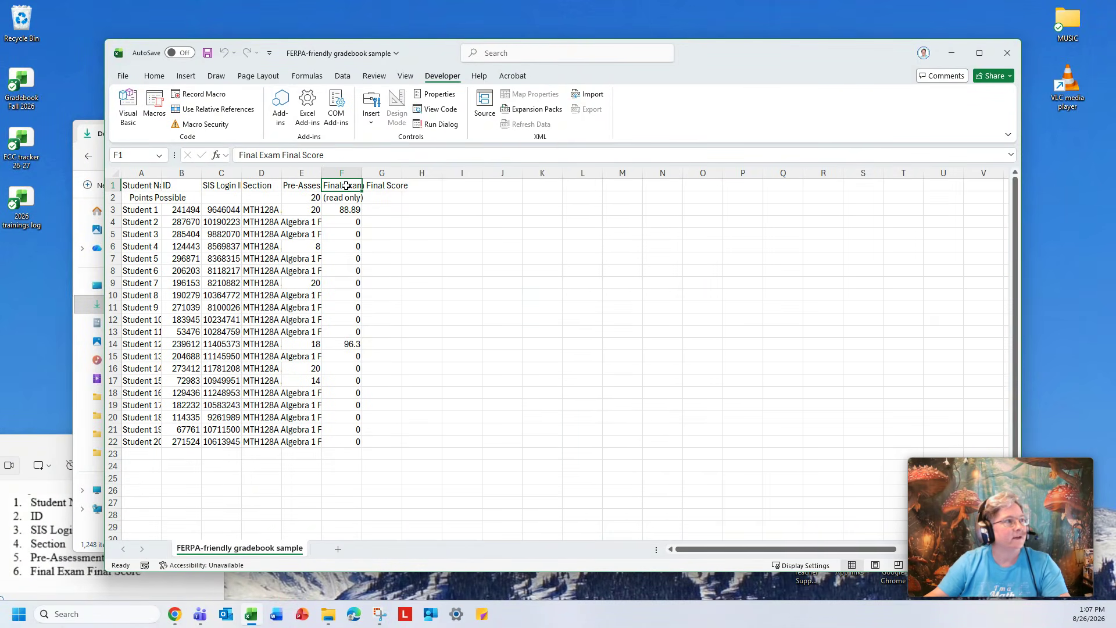